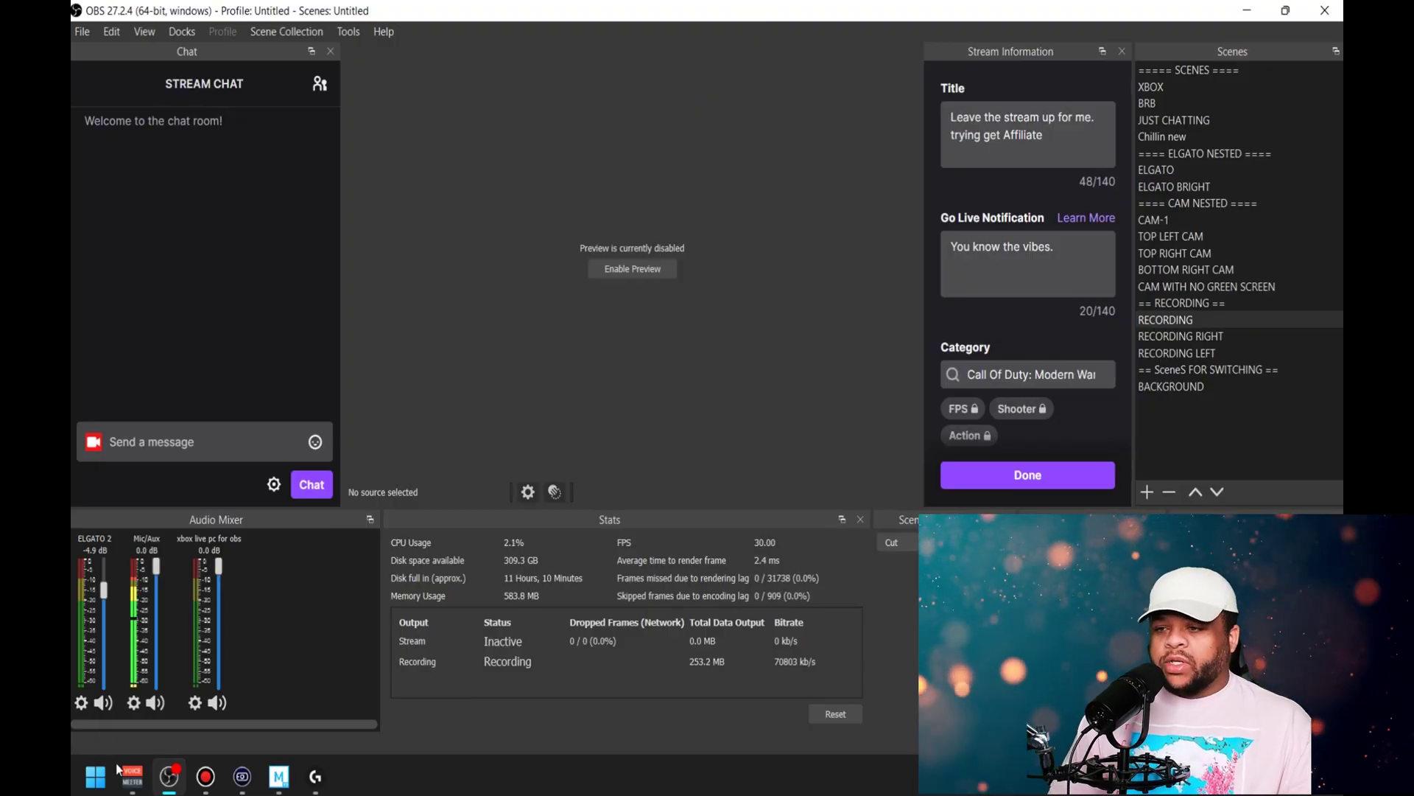
Bring up the Xbox Game Bar and open the Party widget's Party Audio settings.
left_click(96, 777)
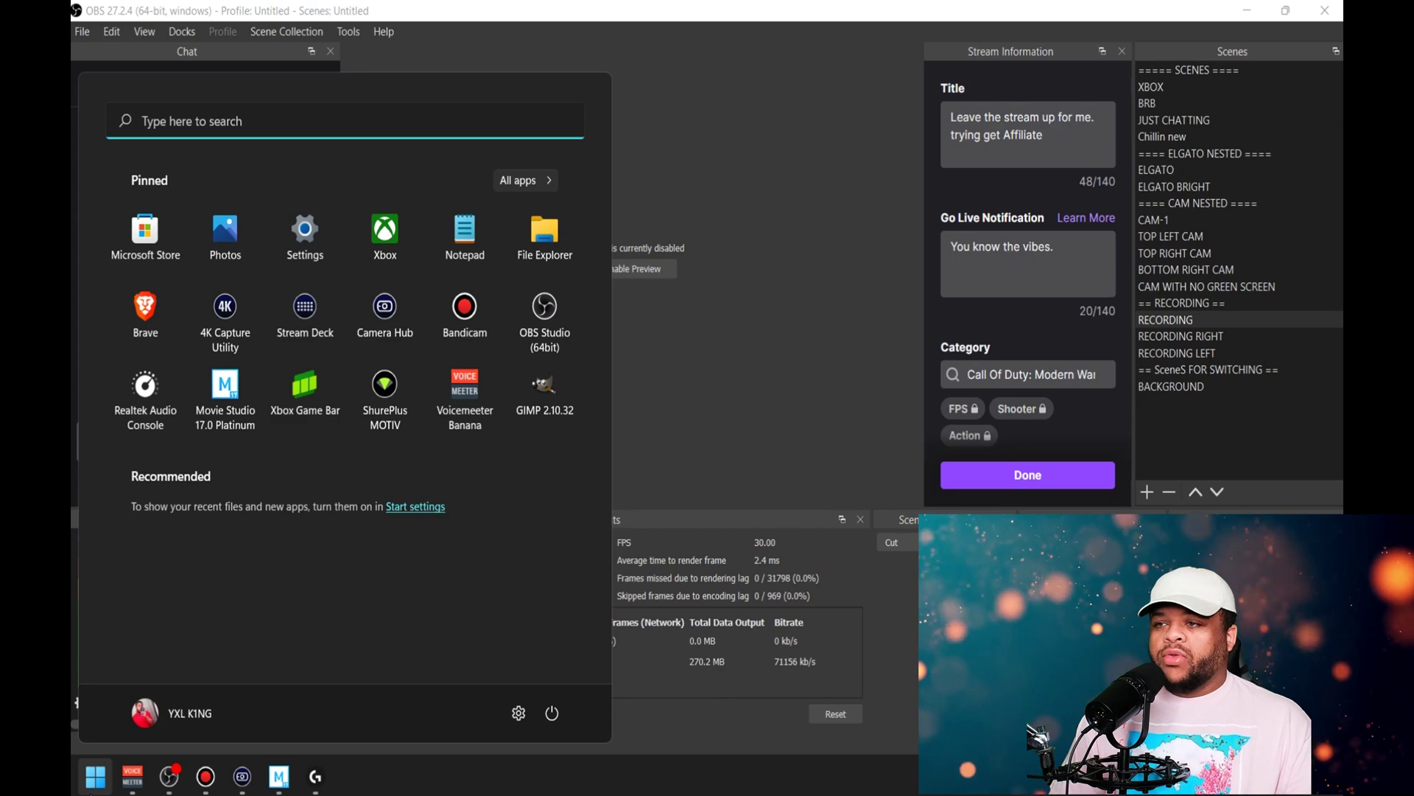
left_click(815, 286)
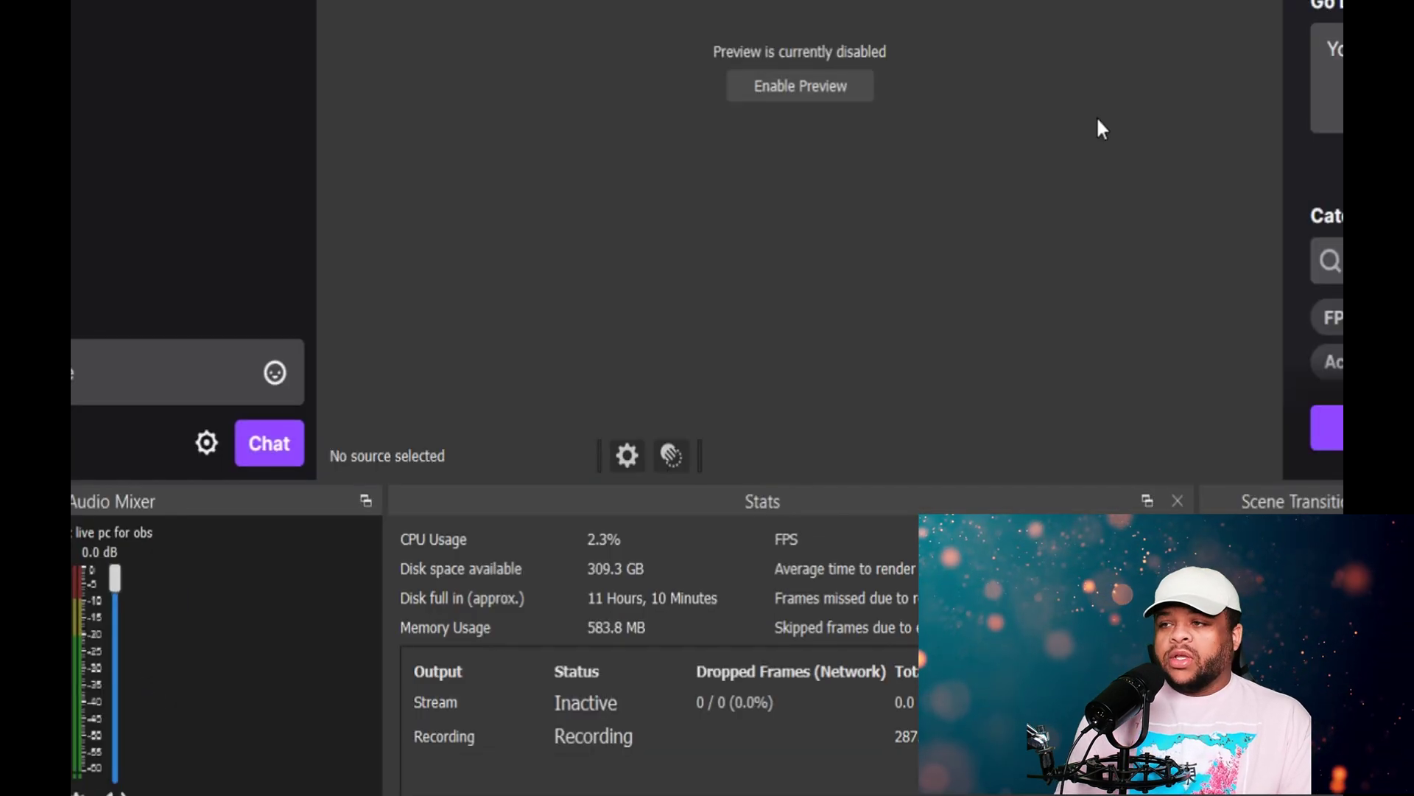
key("super+g")
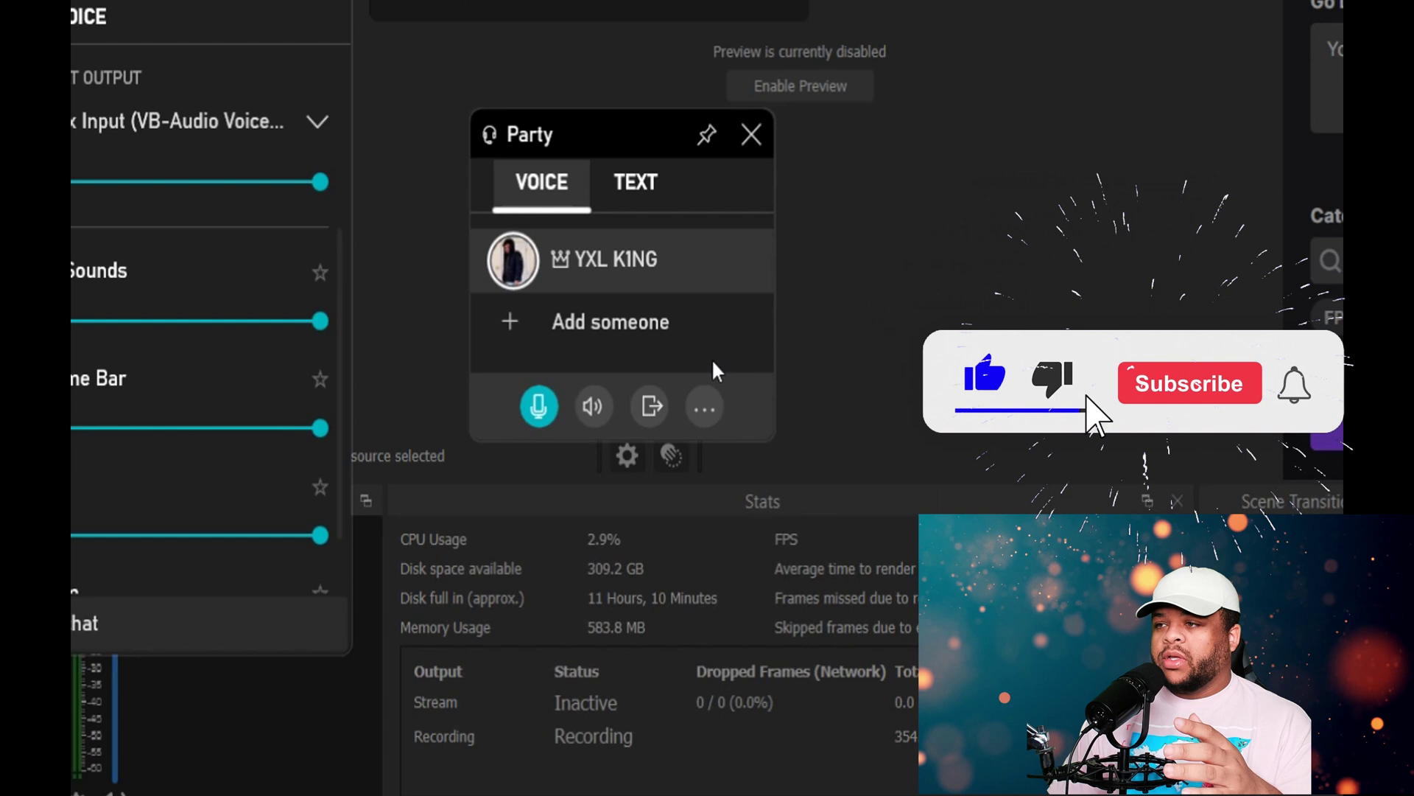
left_click(712, 413)
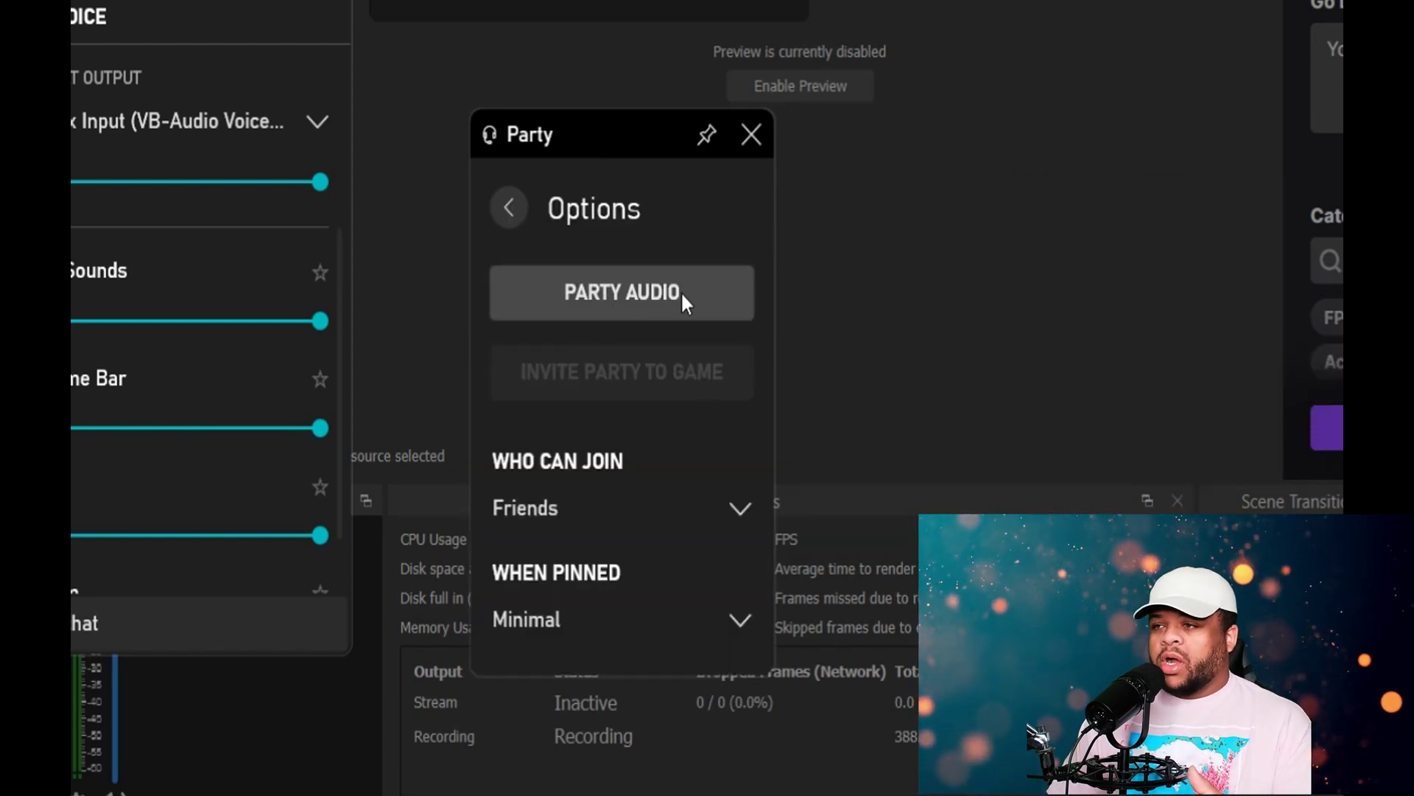
left_click(681, 290)
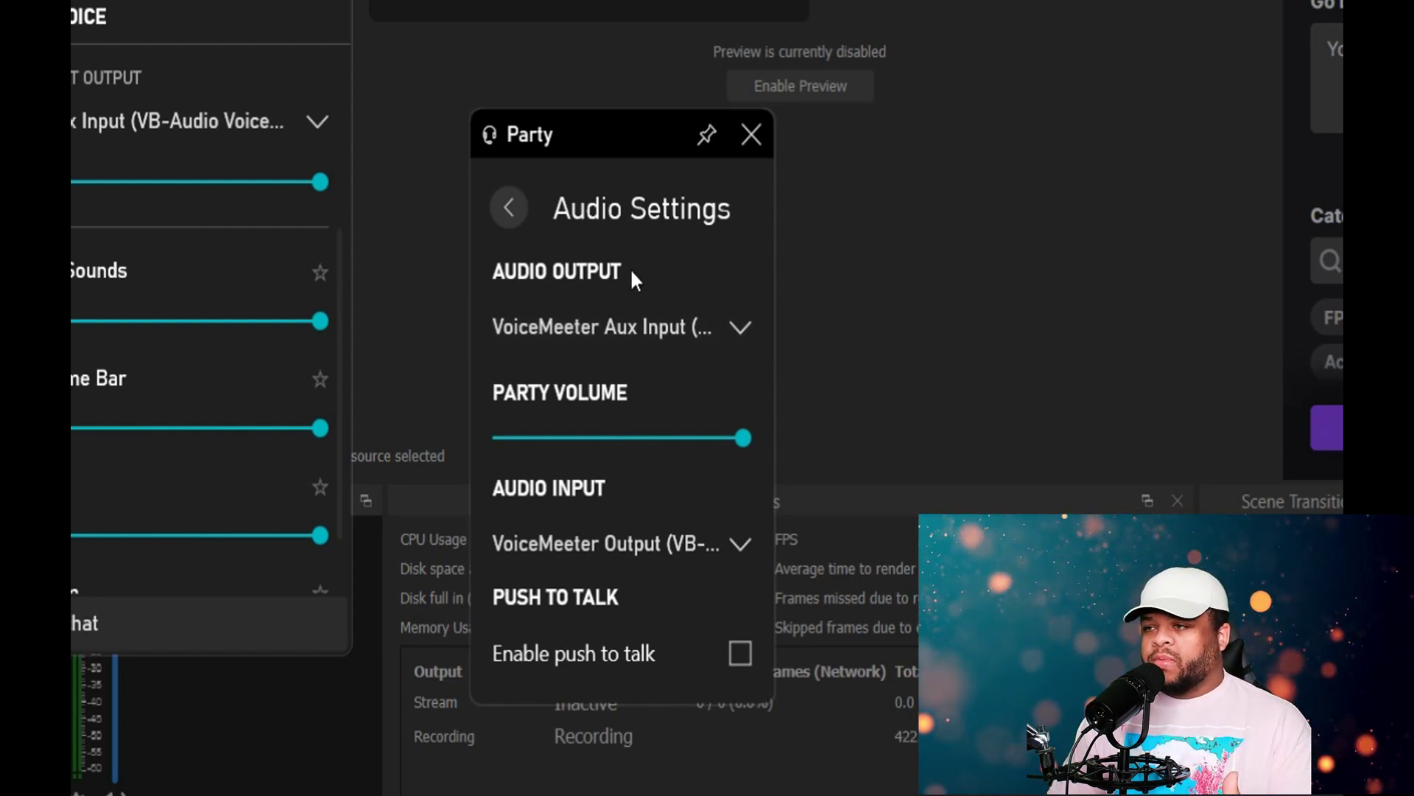
Choose VoiceMeeter Aux Input as party audio output, then close Game Bar and show VoiceMeeter Banana.
left_click(663, 319)
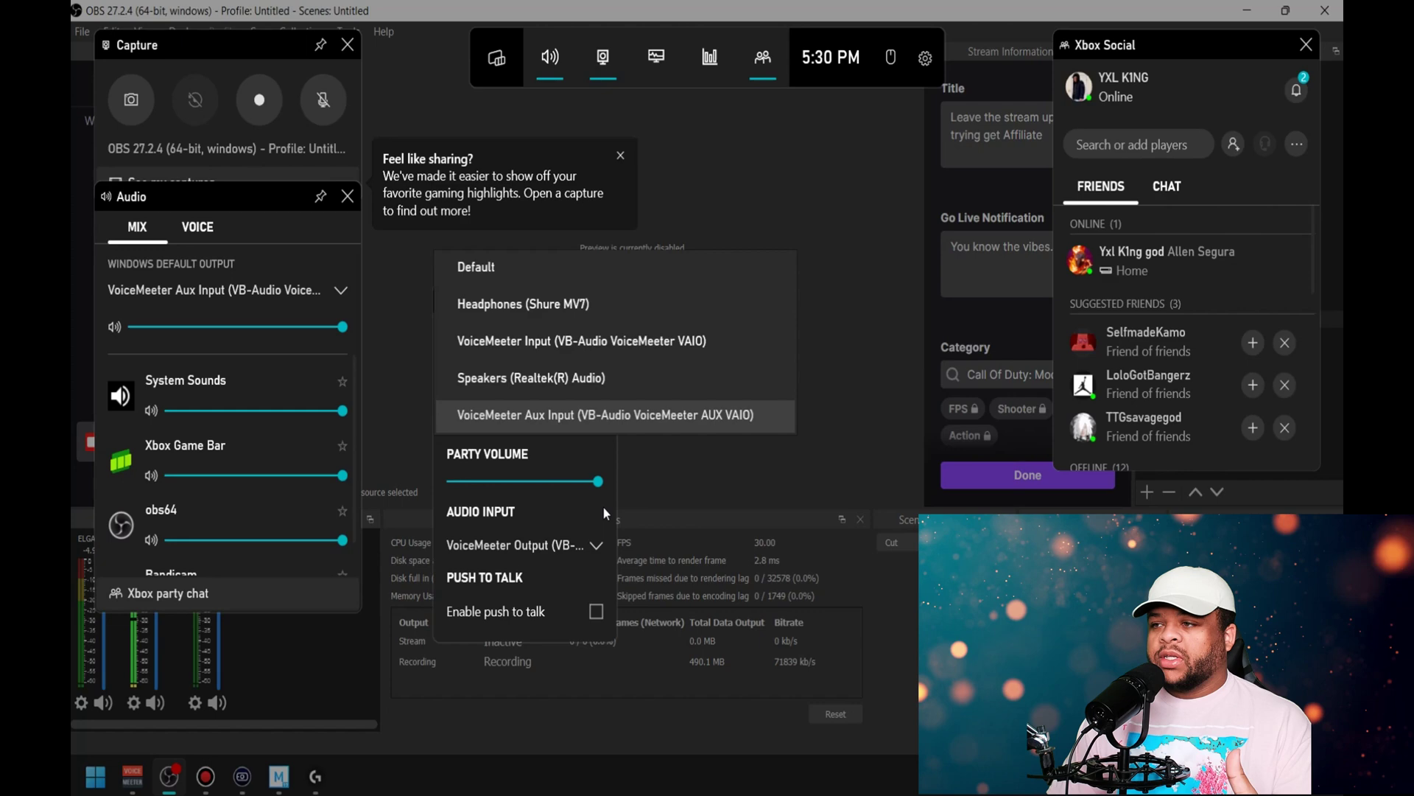
left_click(633, 416)
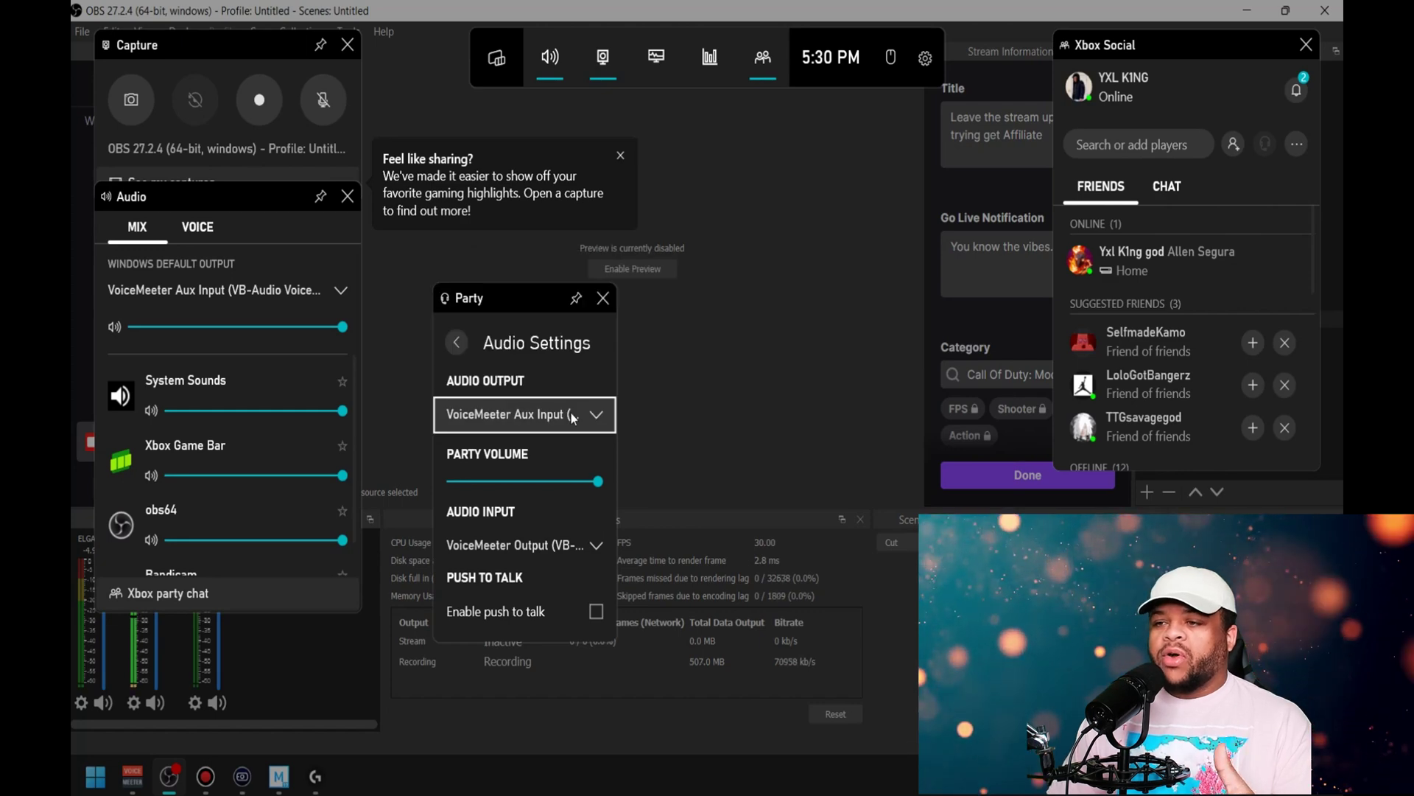
left_click(692, 384)
left_click(144, 787)
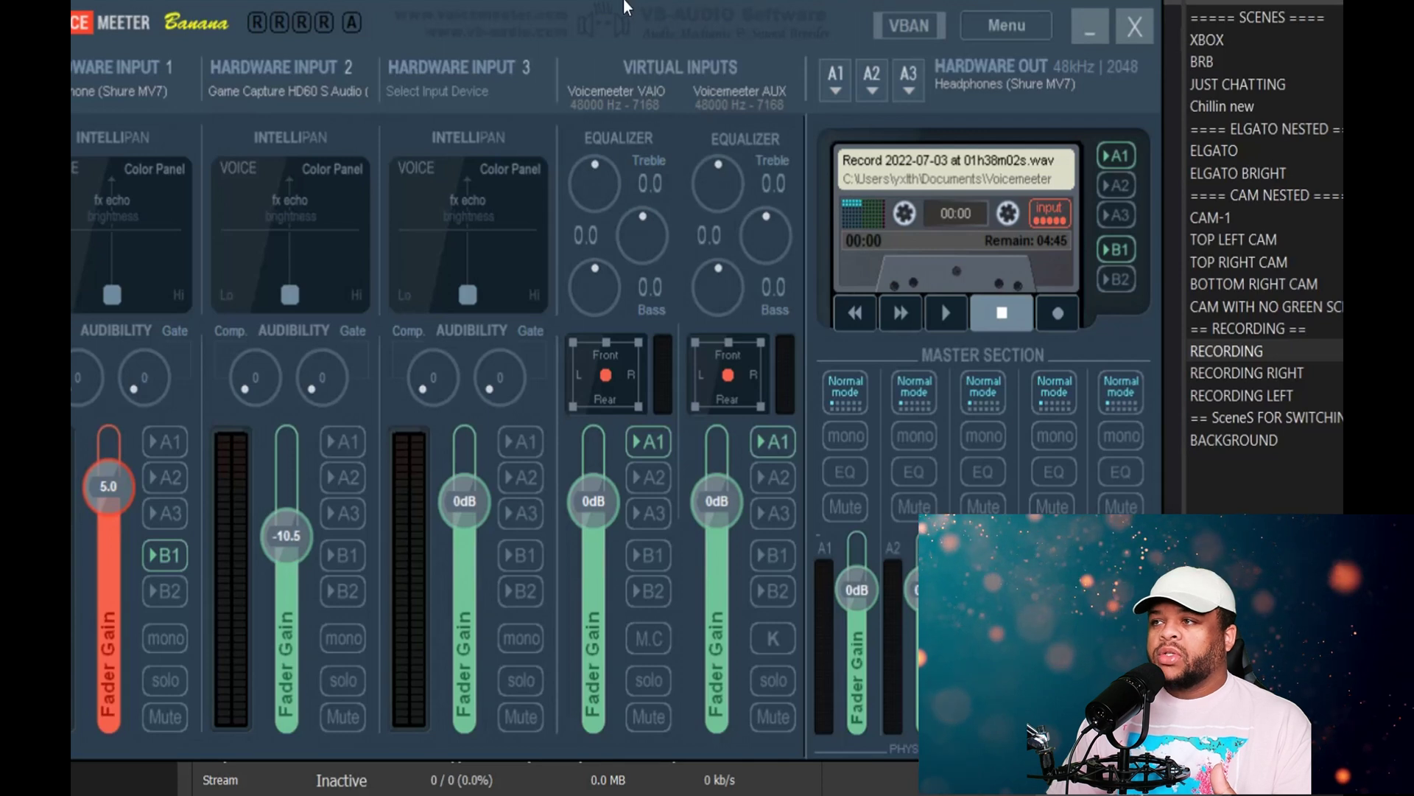
Move the VoiceMeeter Banana window slightly right and down.
left_click_drag(625, 8, 677, 16)
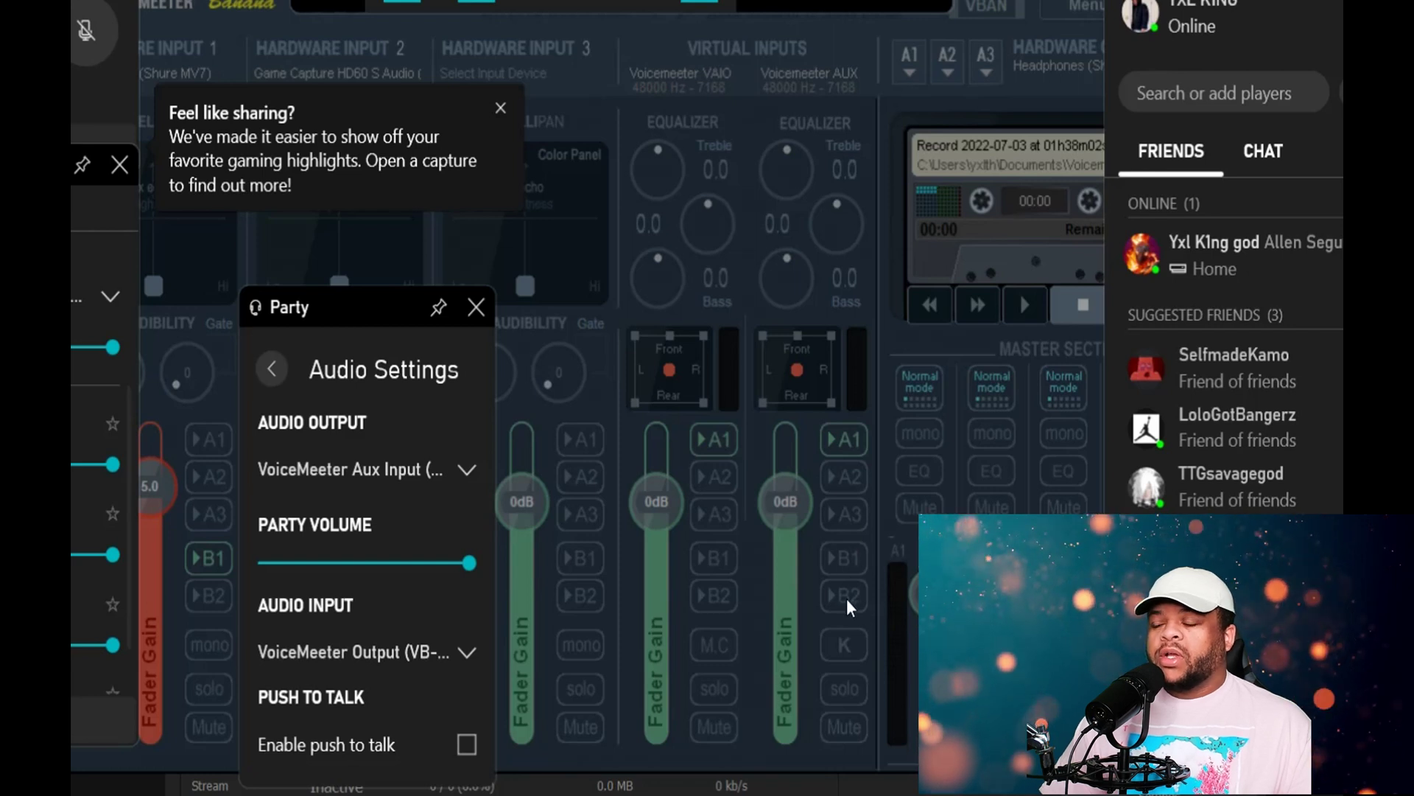
left_click(365, 479)
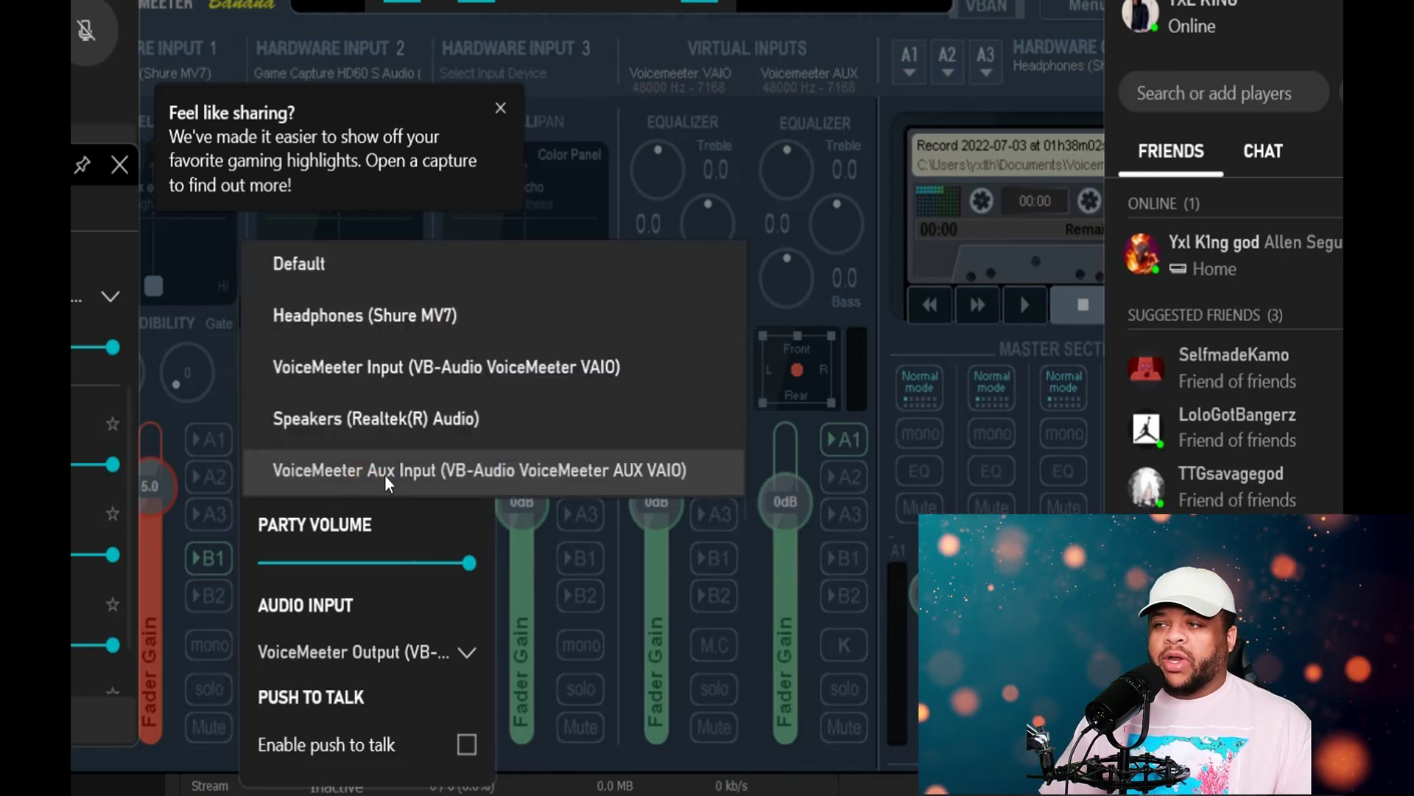
left_click(702, 99)
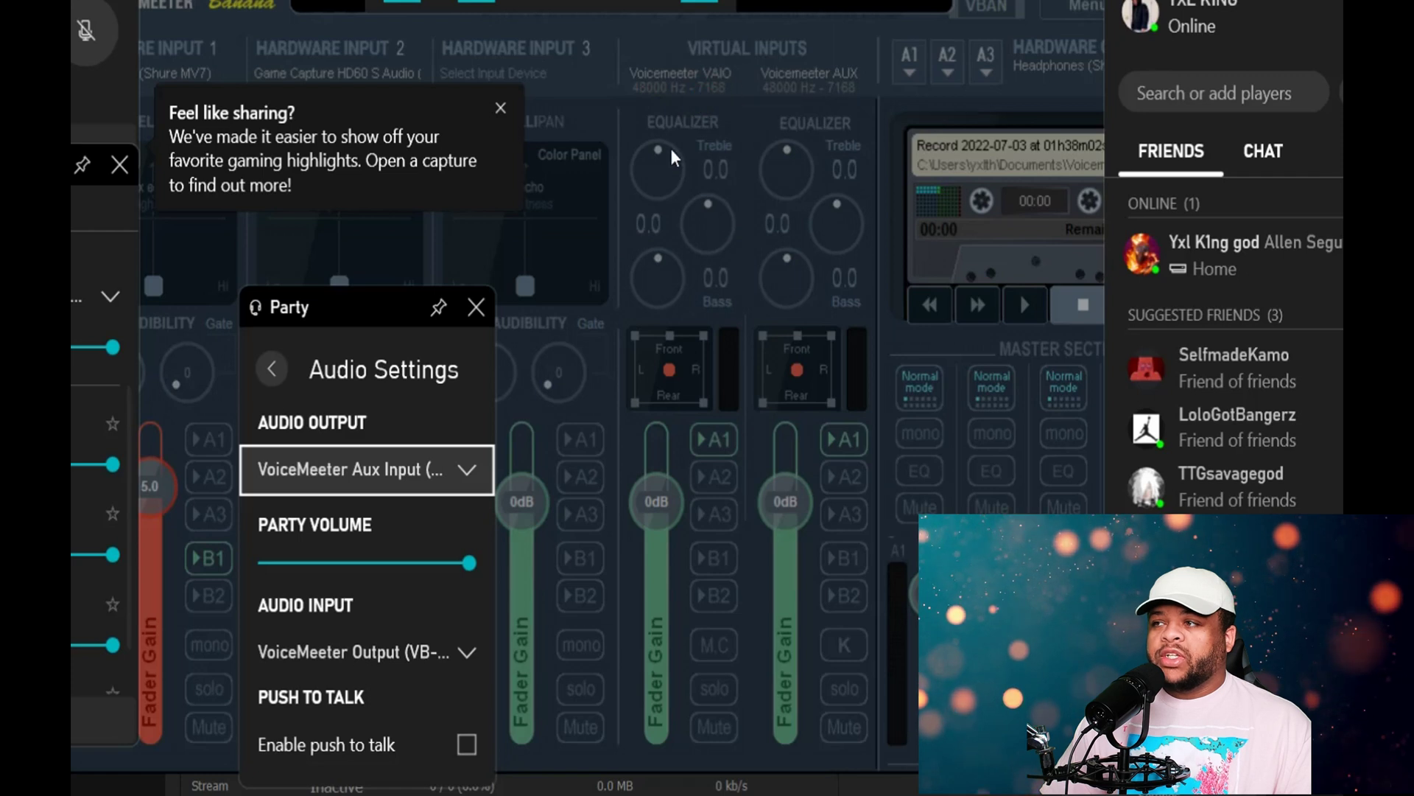
left_click(427, 454)
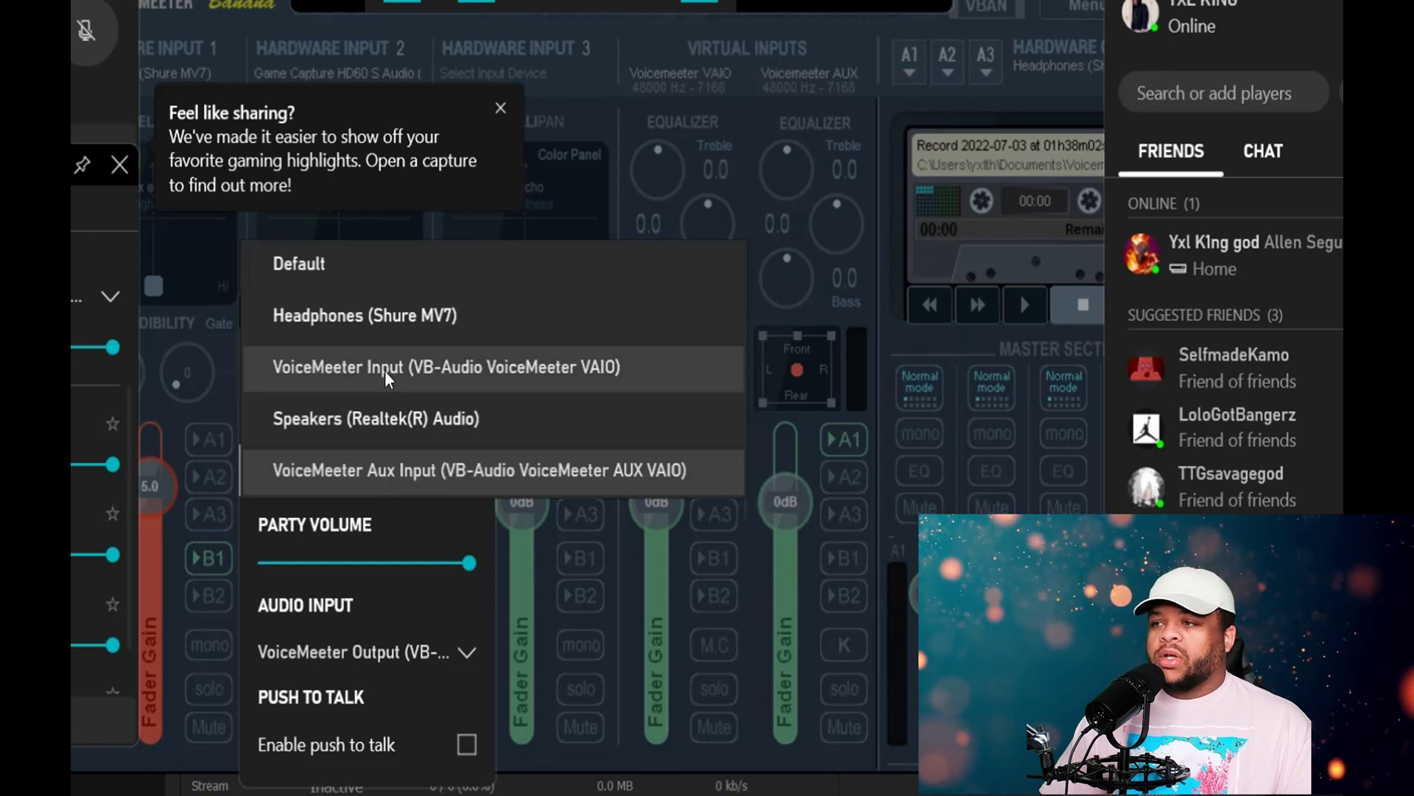
left_click(399, 472)
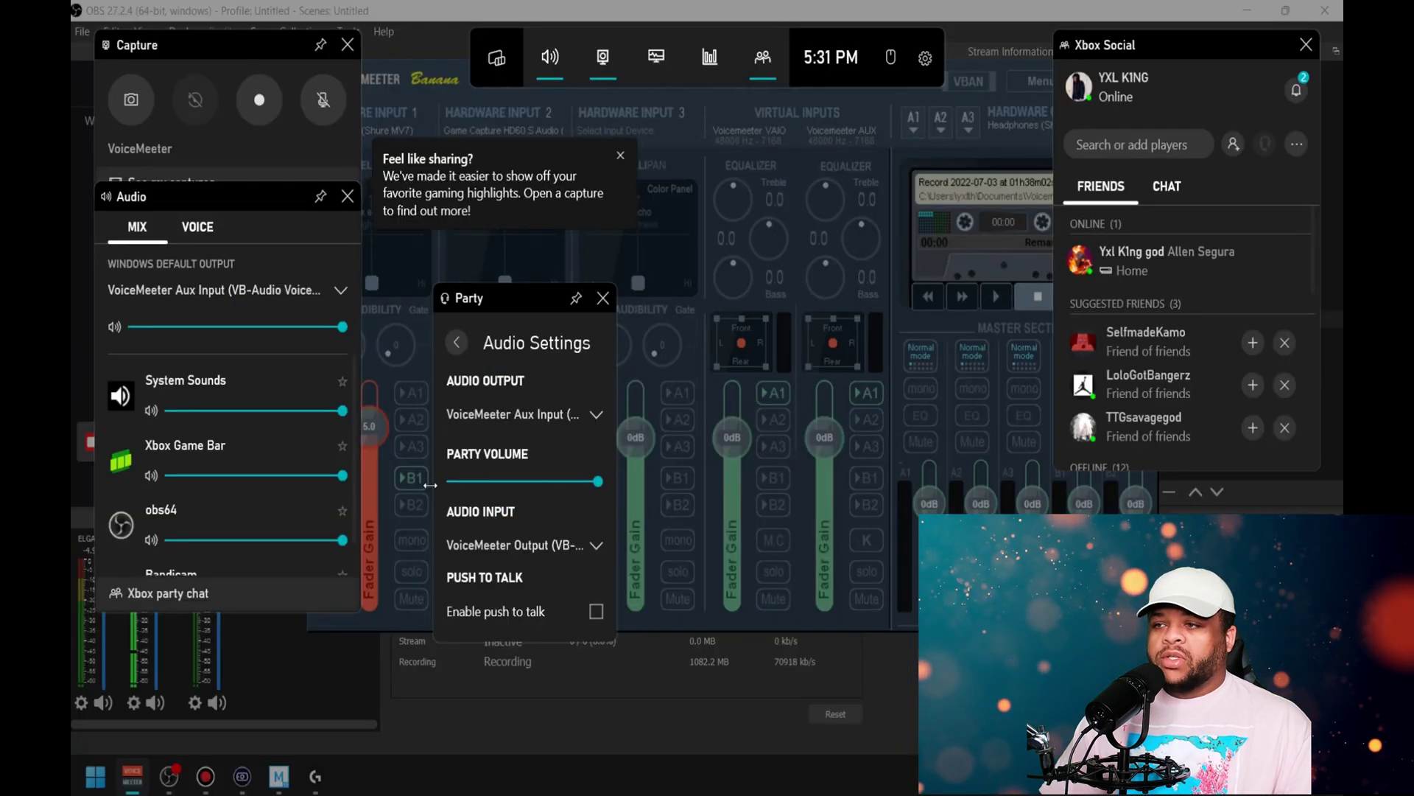
Close Game Bar and reroute Hardware Input 1's microphone from bus B1 to bus B2.
key("super+g")
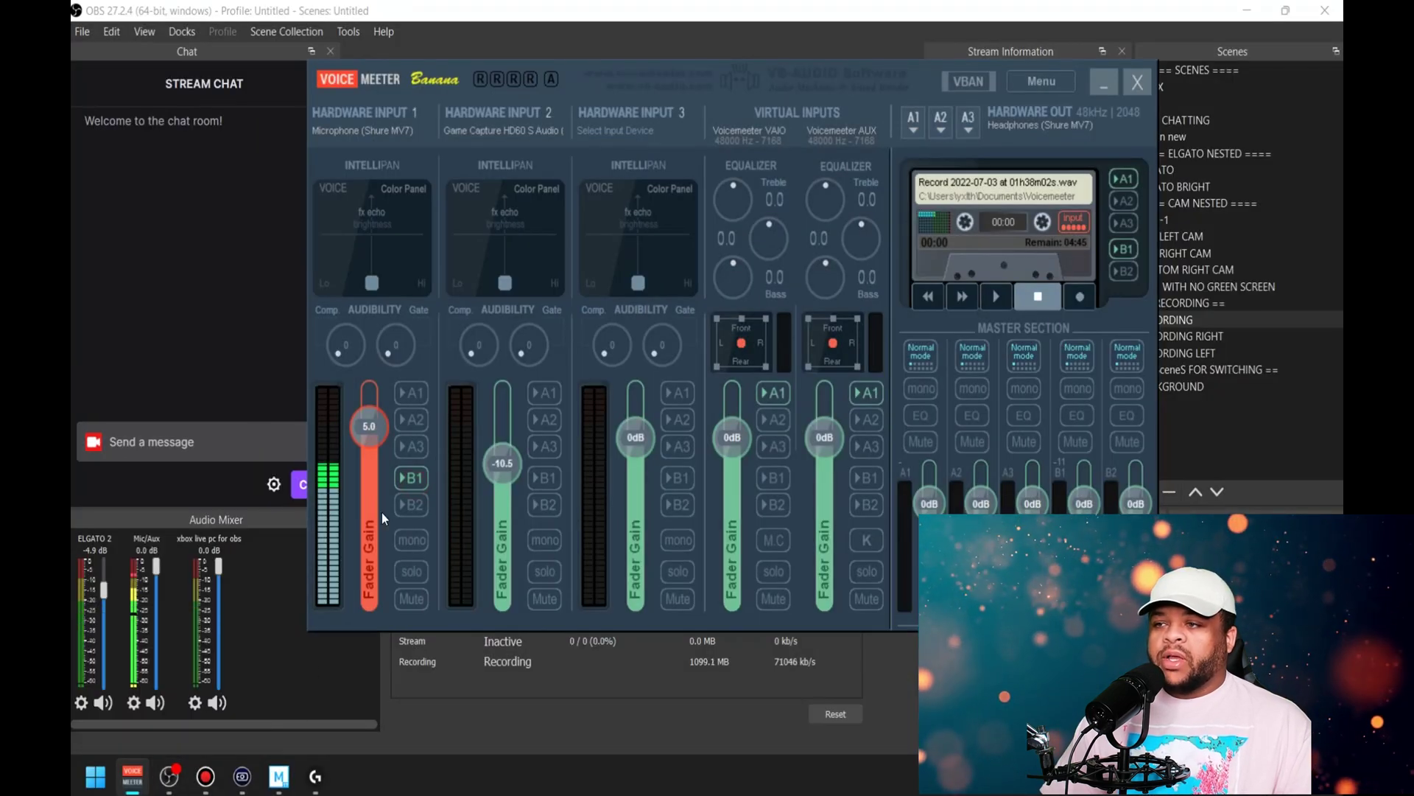
left_click(411, 479)
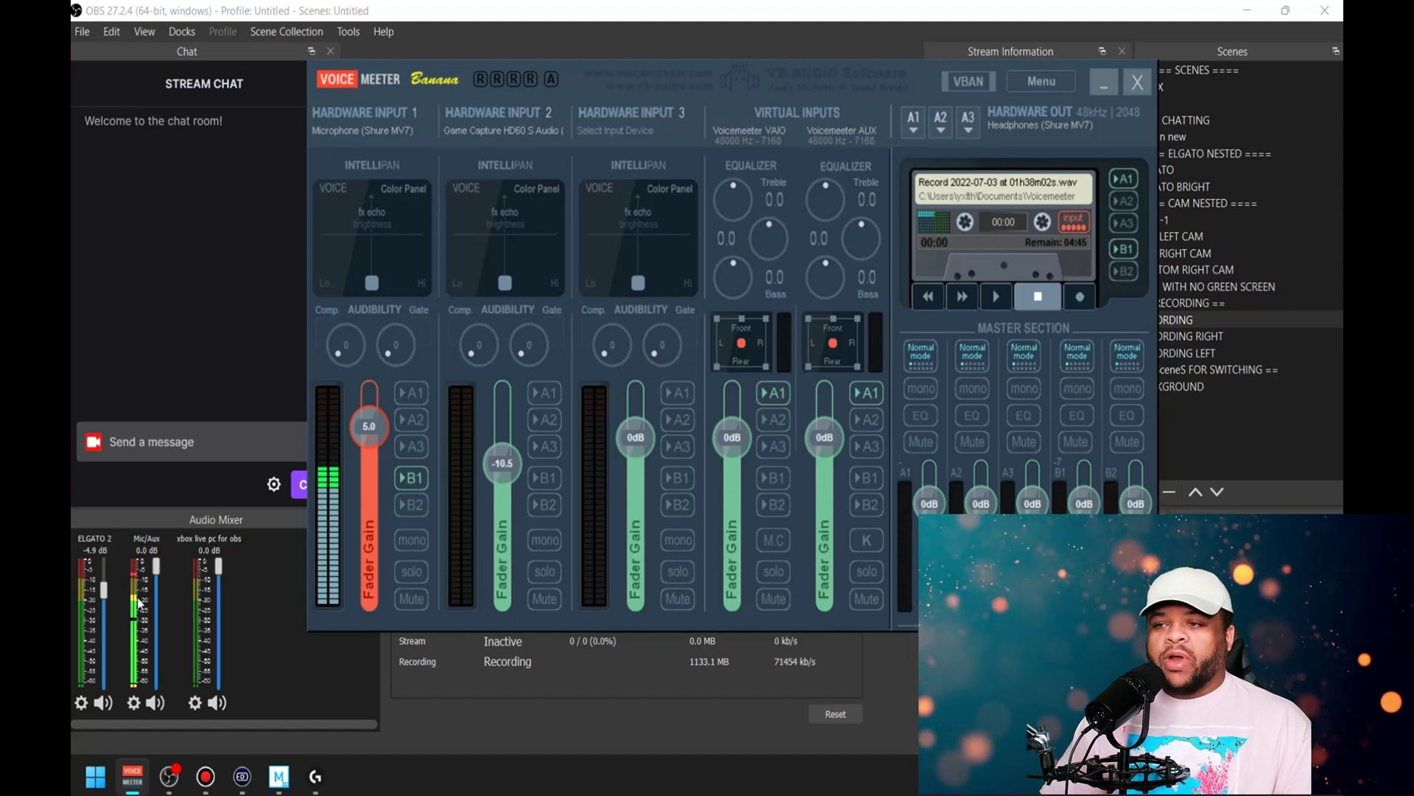
left_click(411, 479)
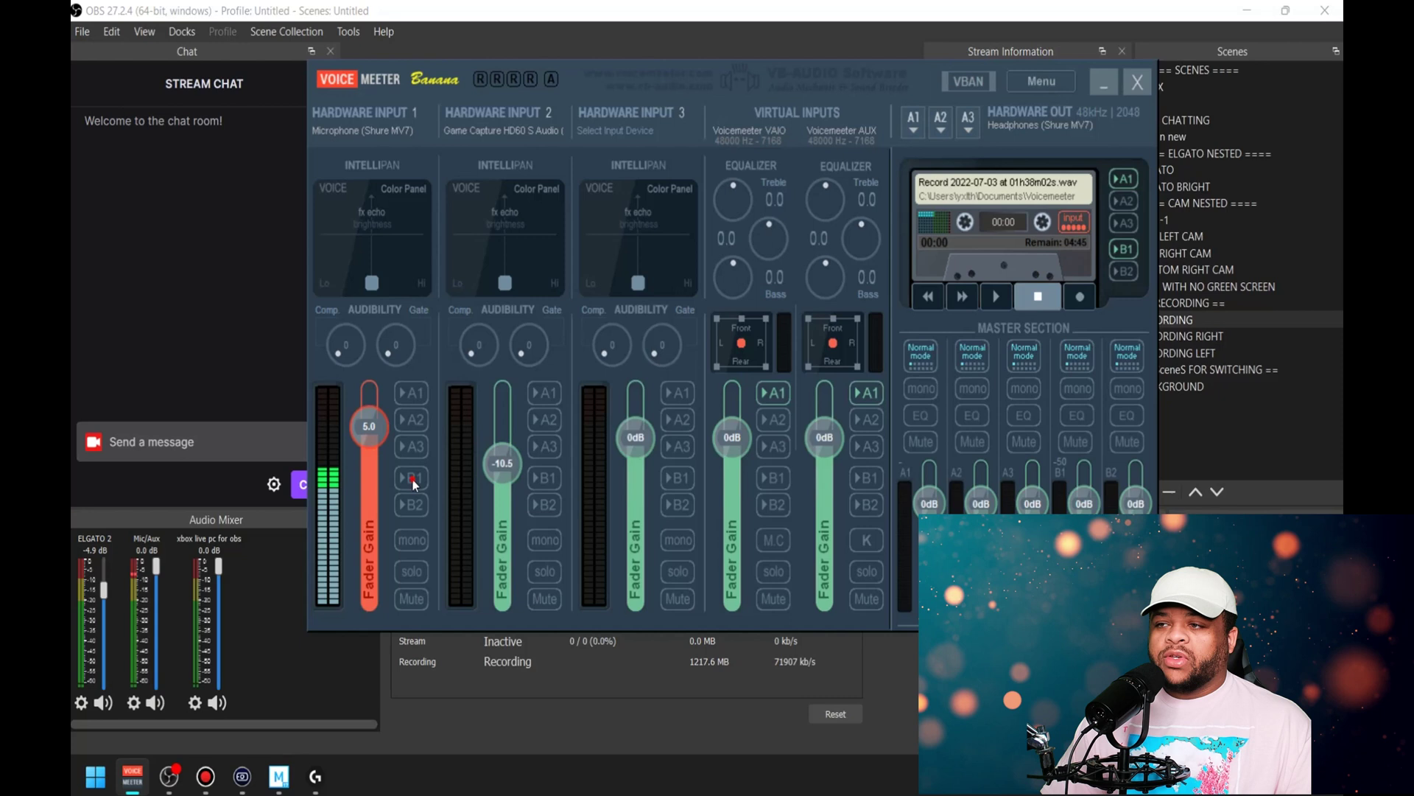
left_click(413, 480)
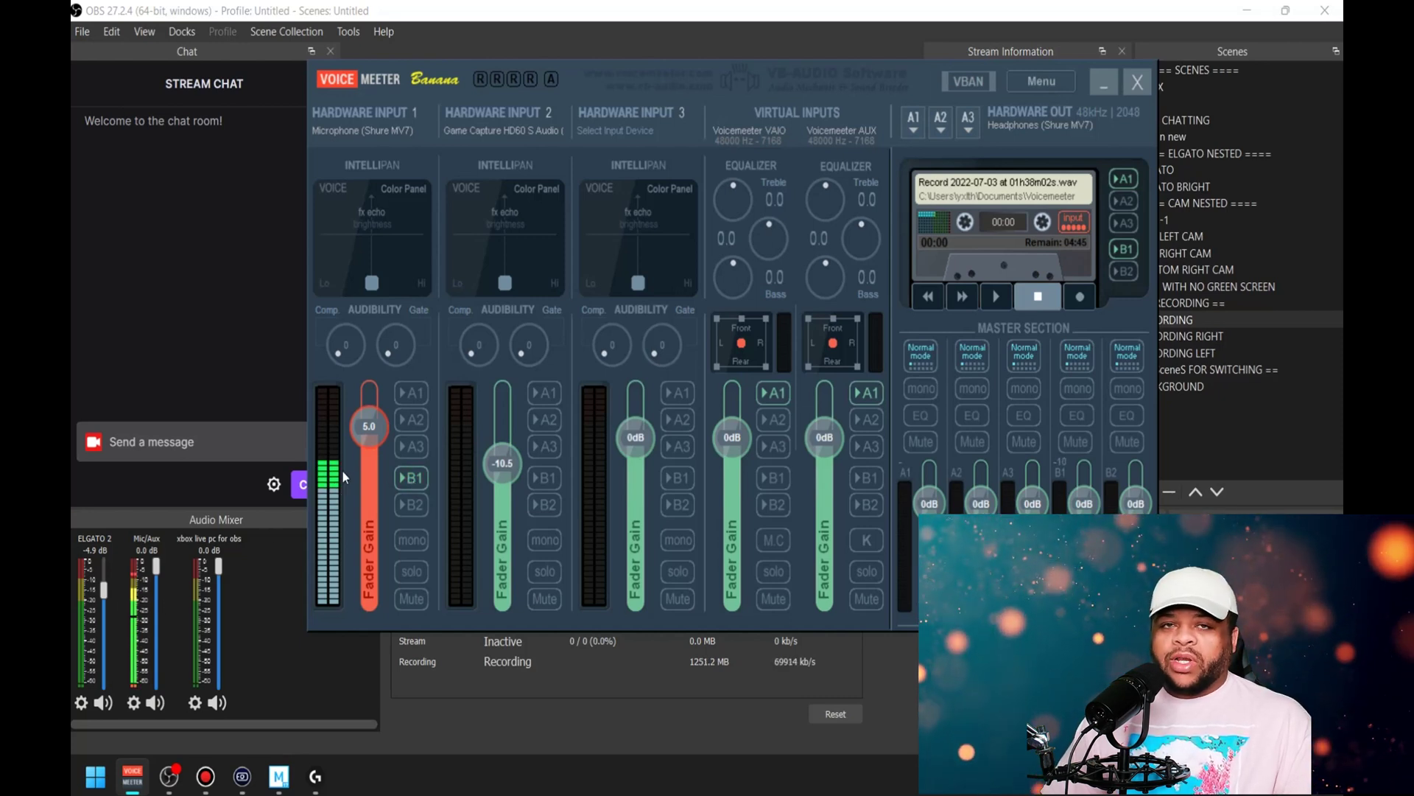
left_click(421, 503)
left_click(419, 479)
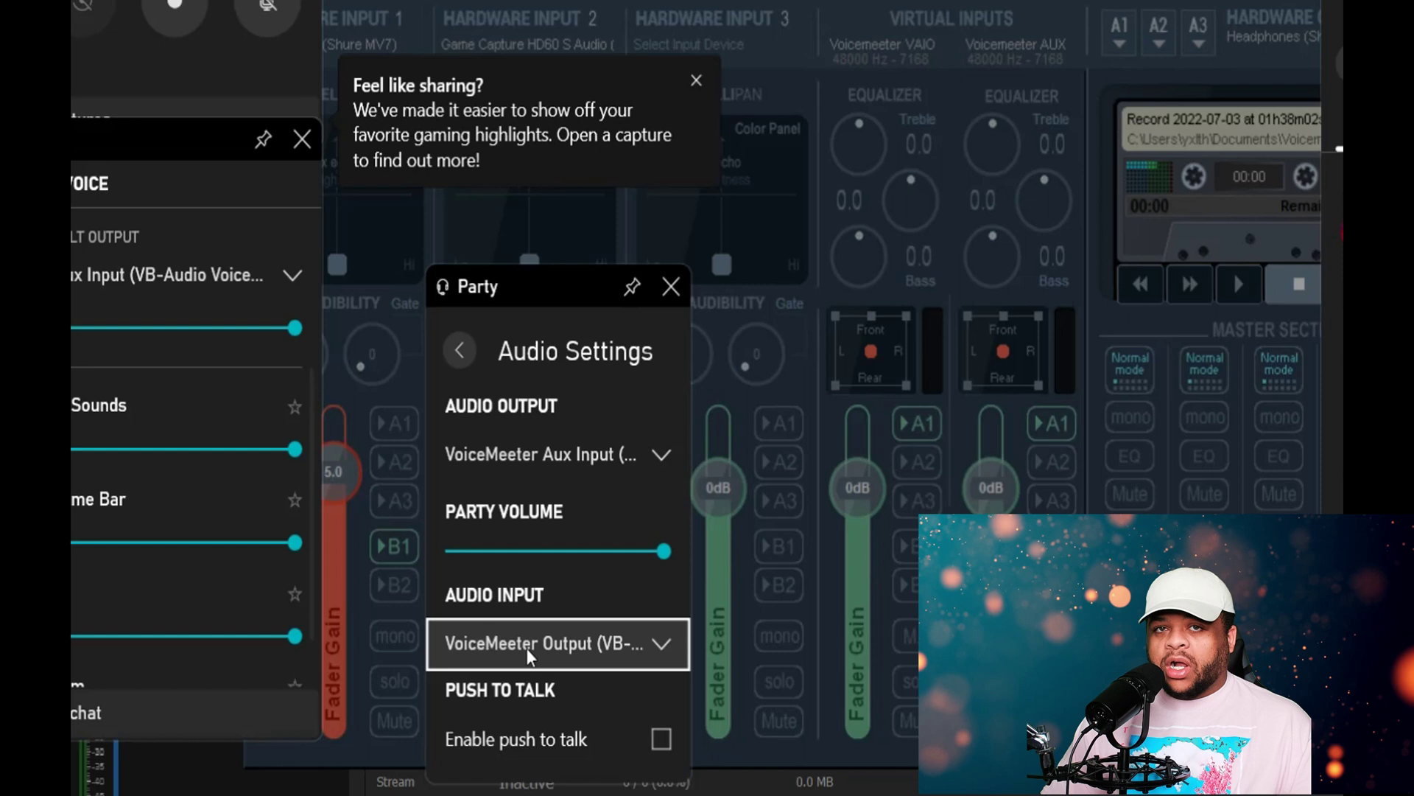
Pick VoiceMeeter Aux Output (VB-Audio VoiceMeeter AUX VAIO) as party audio input and go back to Options.
left_click(527, 649)
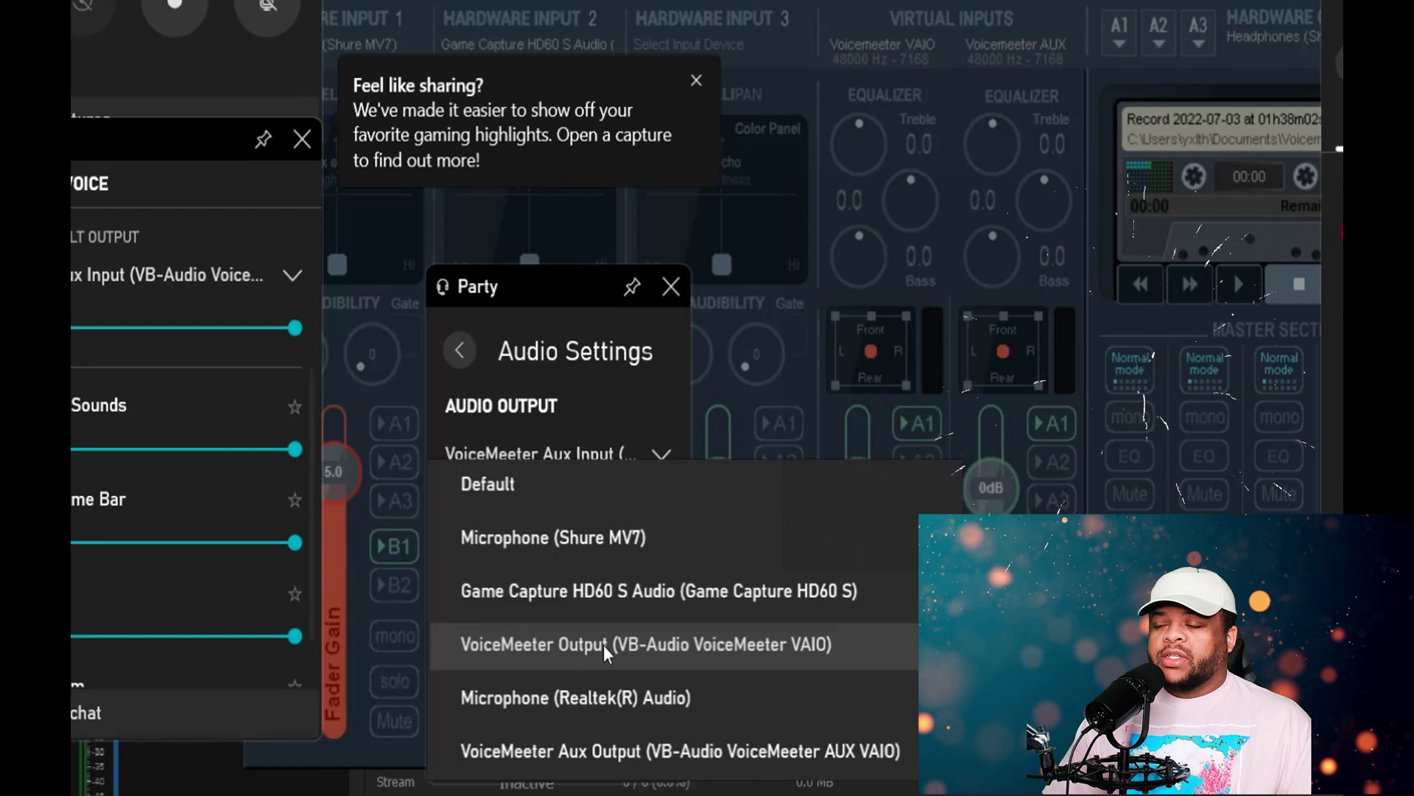
left_click(613, 745)
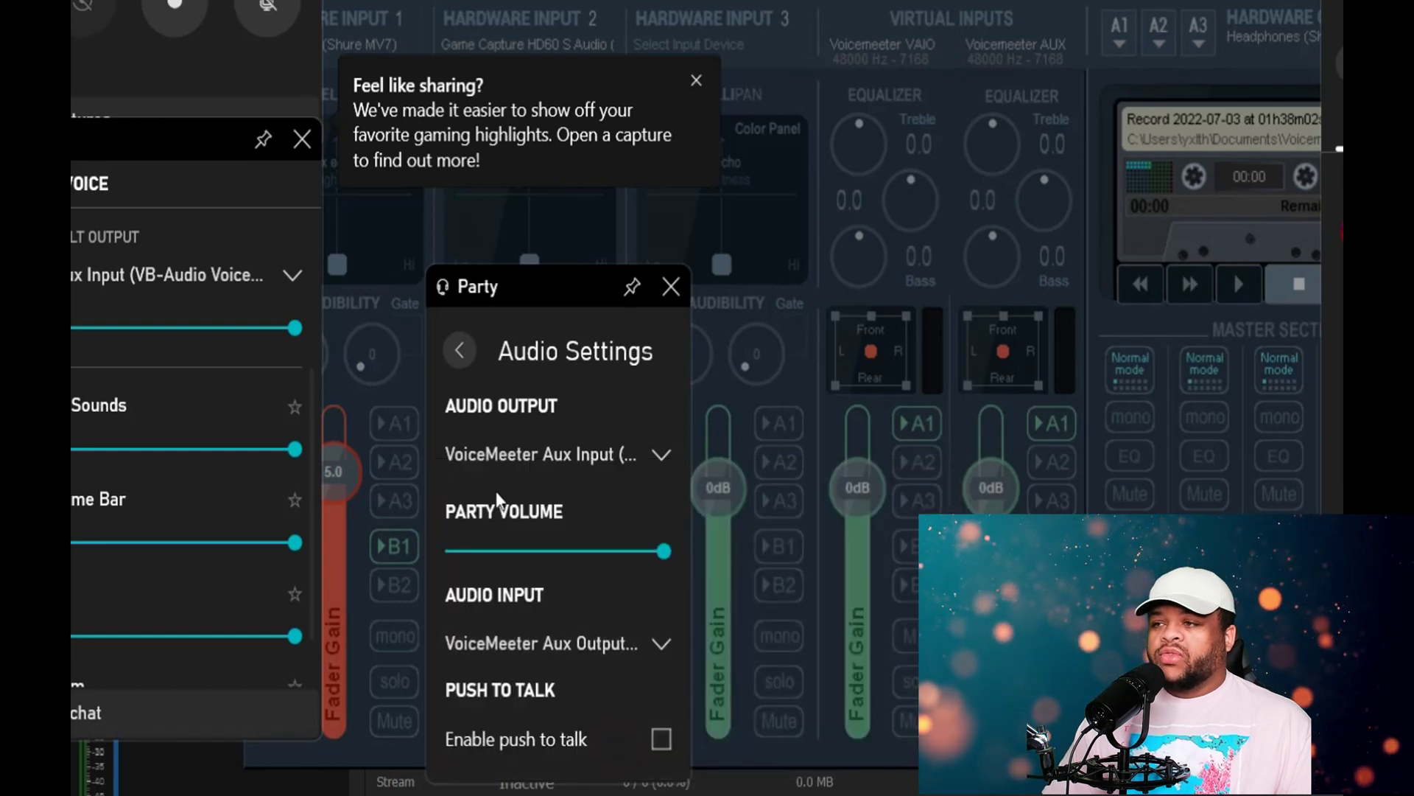
left_click(459, 353)
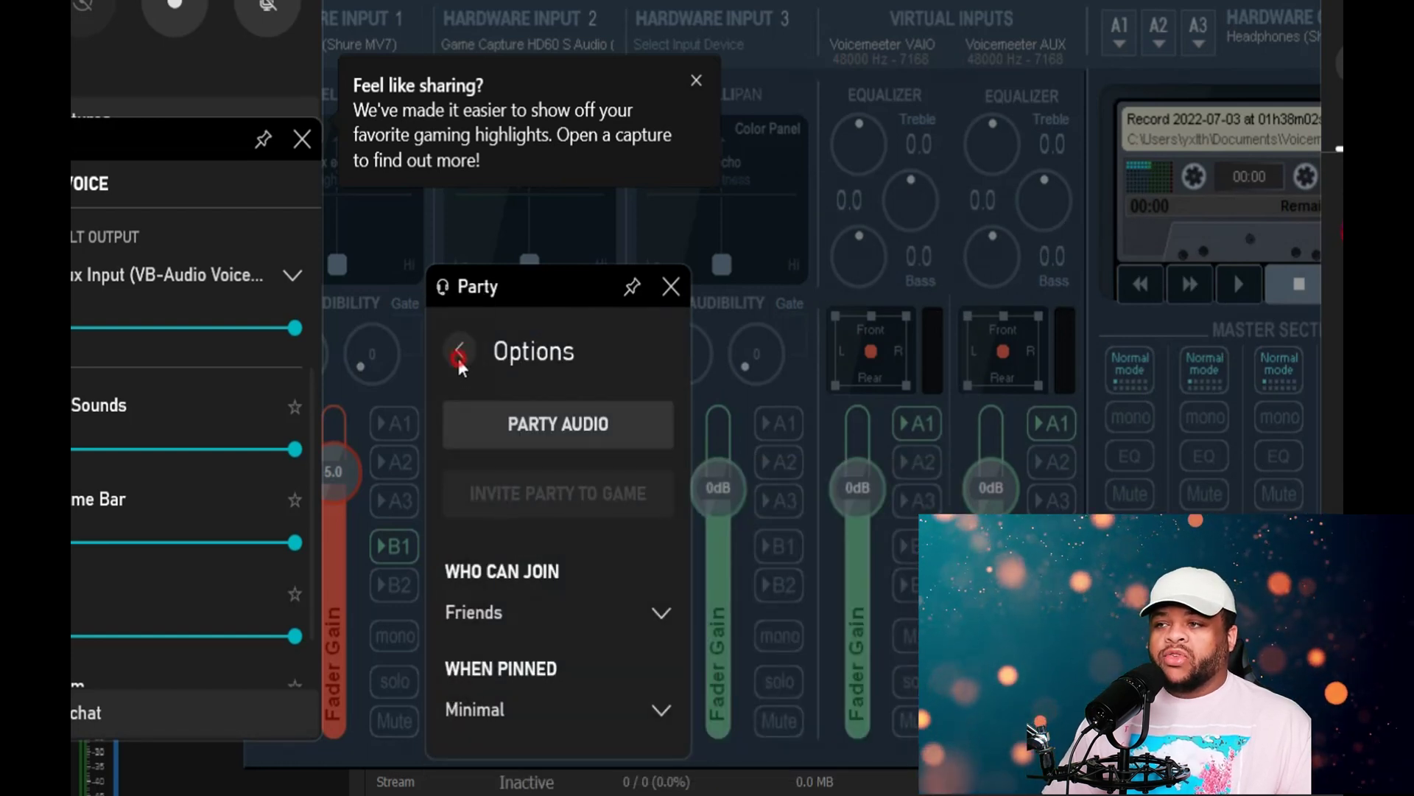
Navigate back into Party Audio settings and expand the Audio Output device list.
left_click(458, 354)
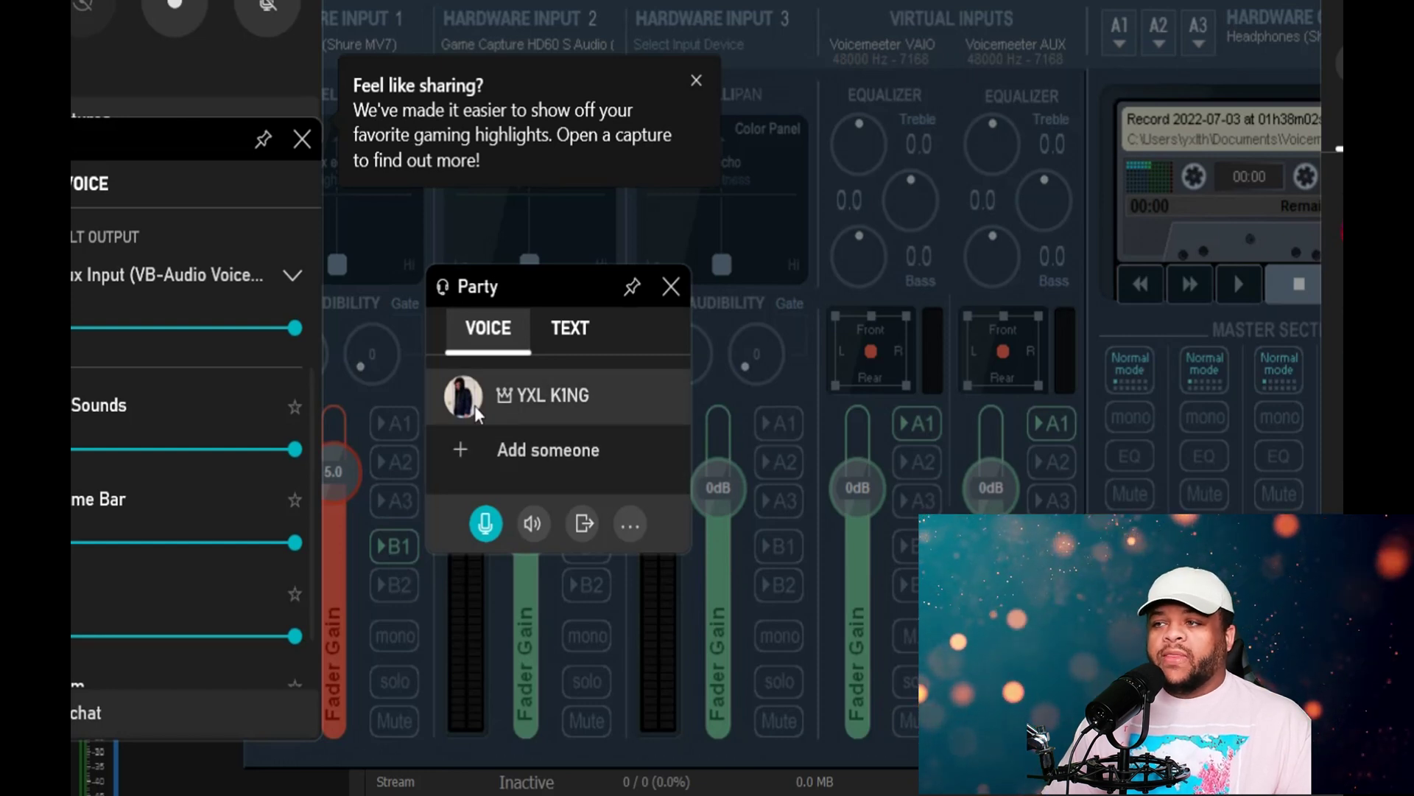
left_click(628, 524)
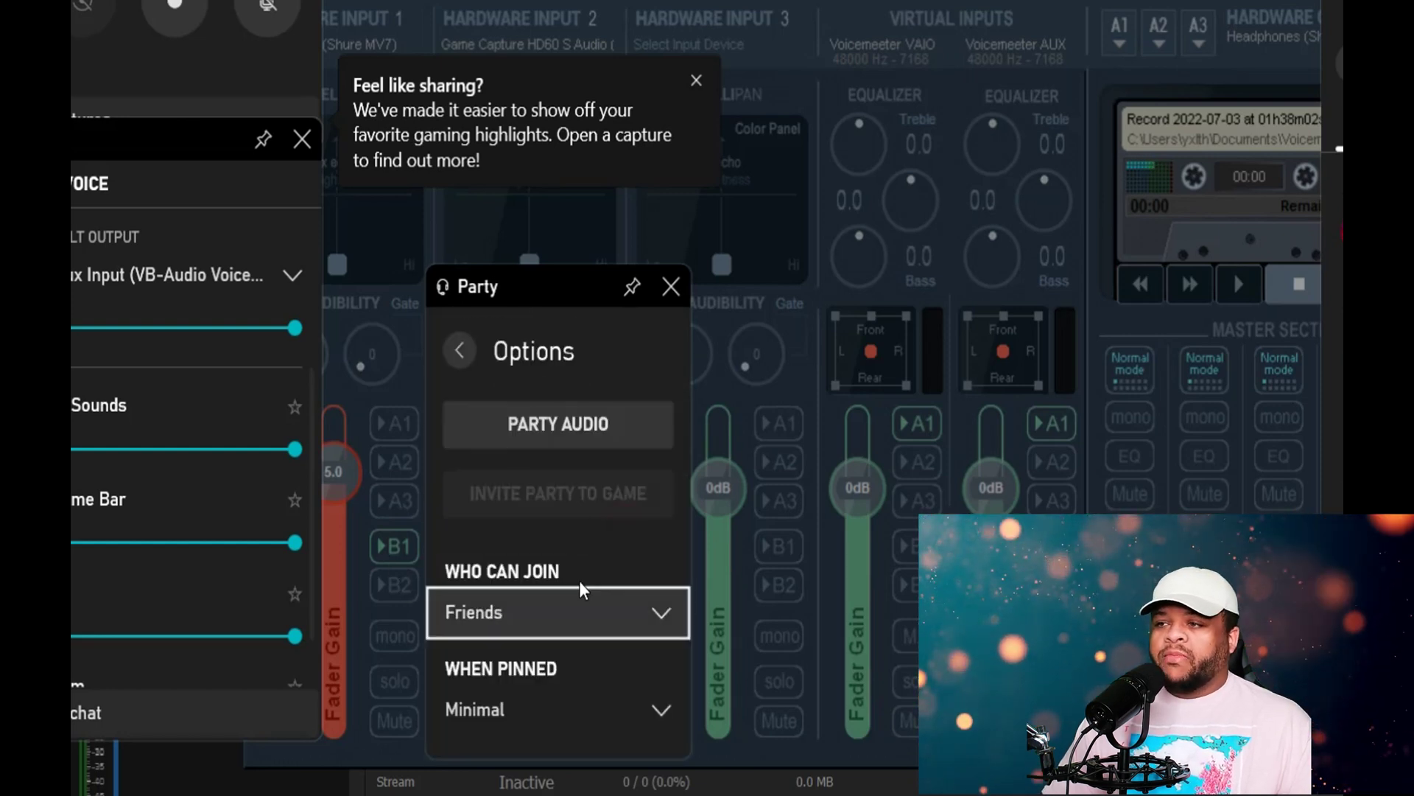
left_click(543, 403)
left_click(591, 633)
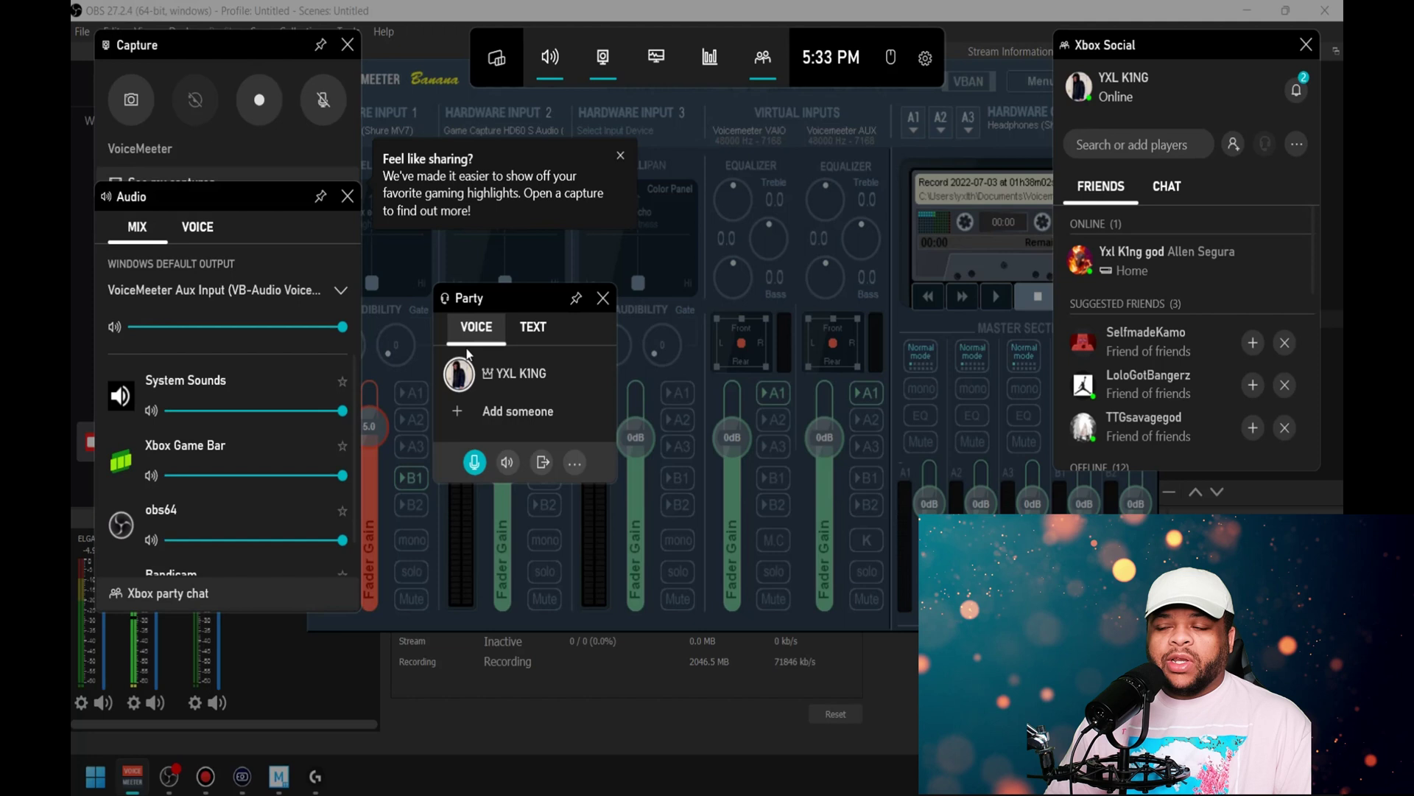
left_click(576, 464)
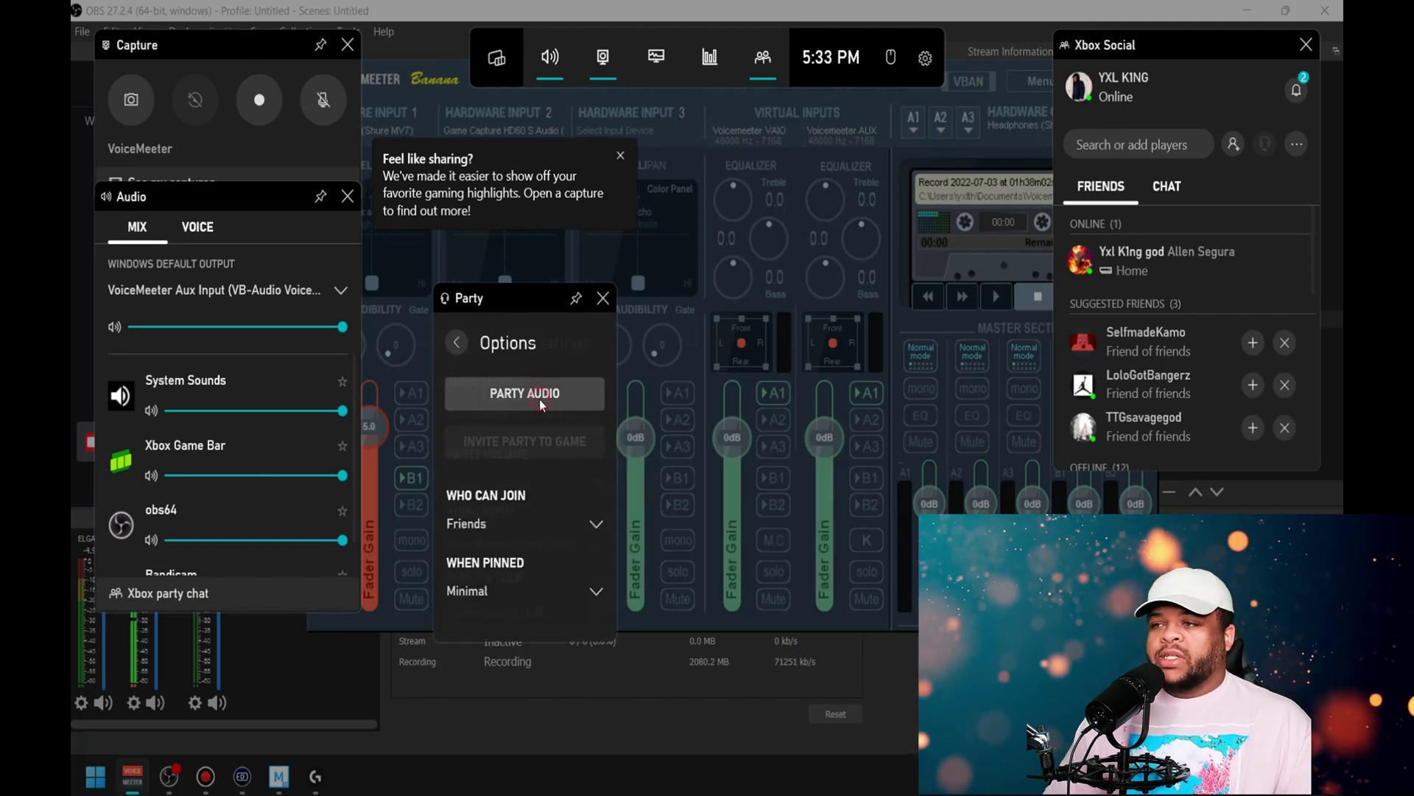
left_click(539, 399)
left_click(533, 419)
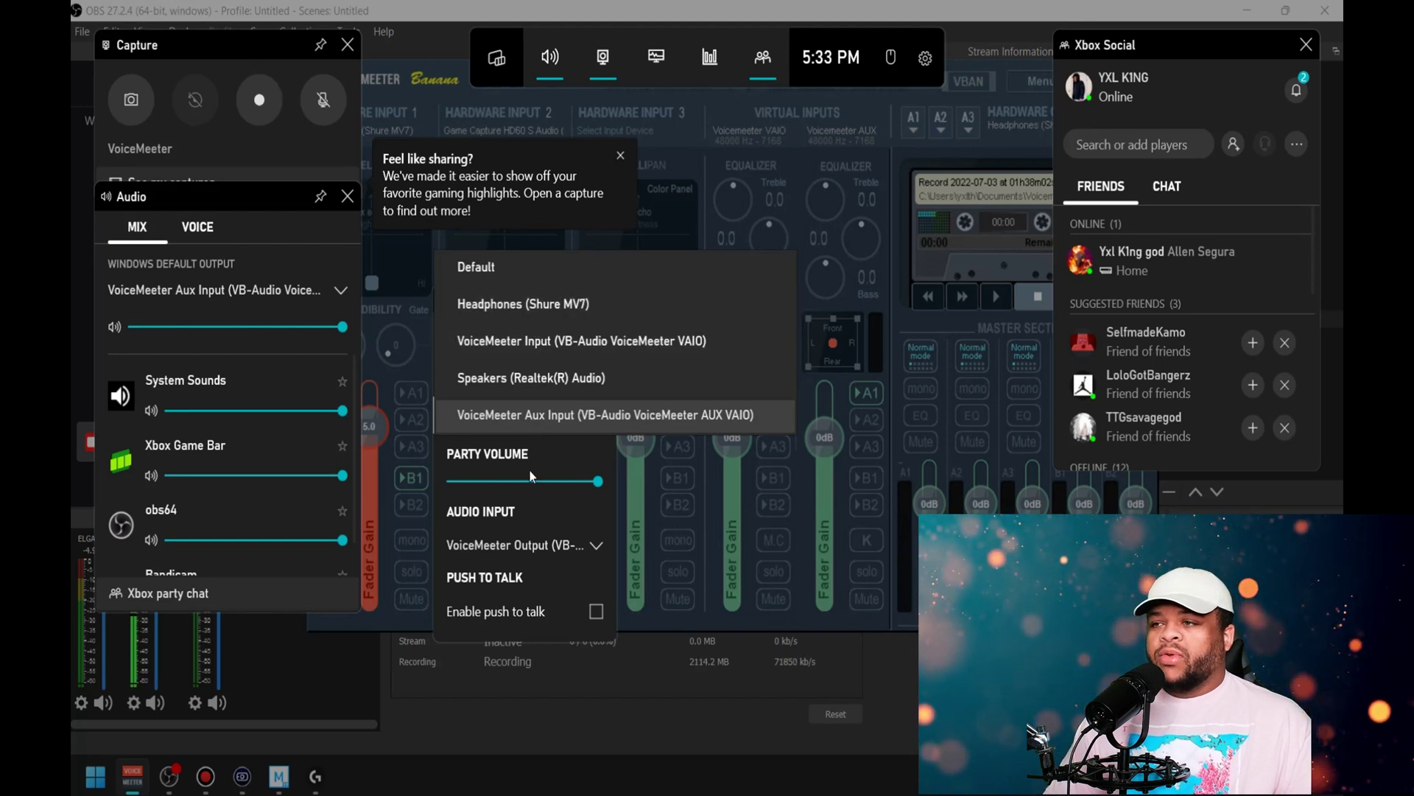
left_click(581, 503)
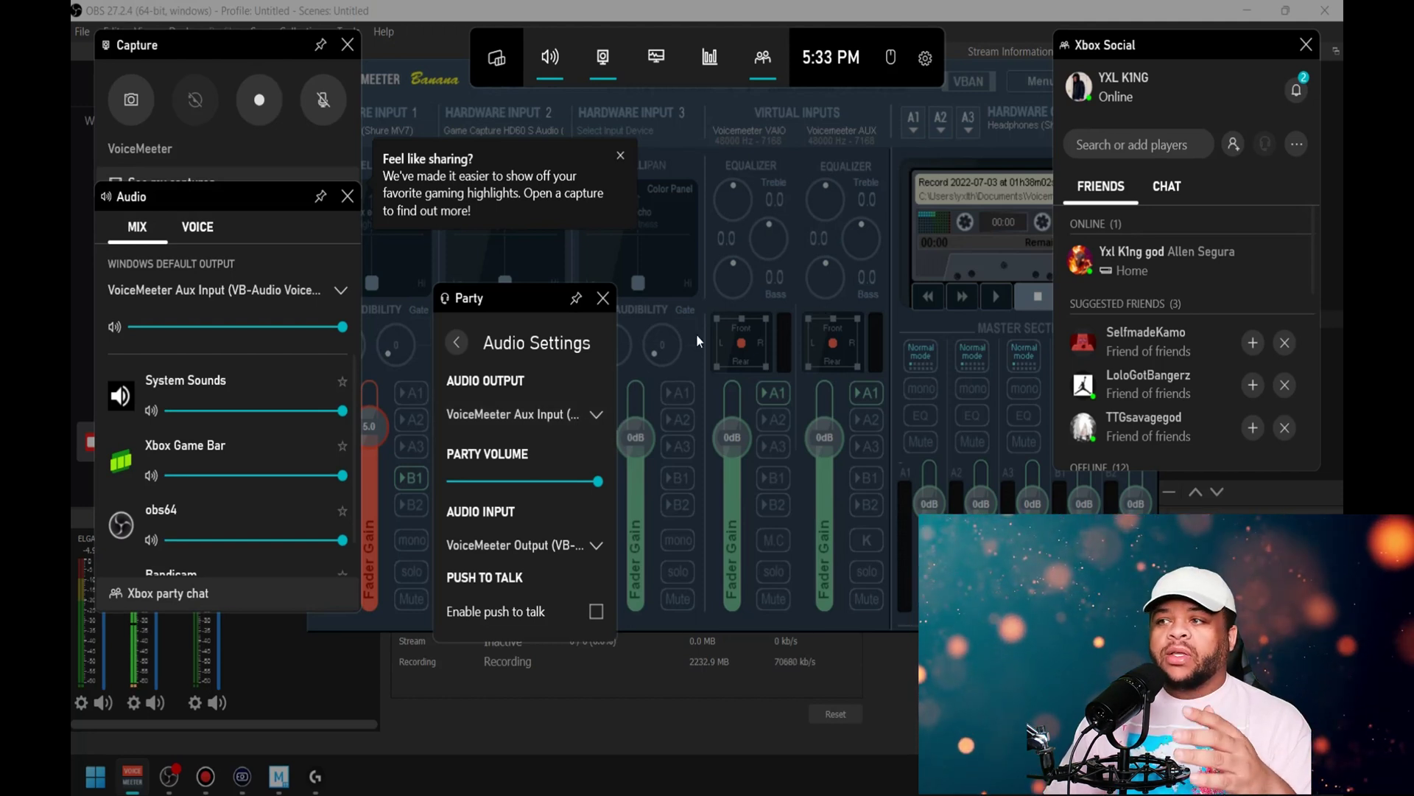
left_click(584, 425)
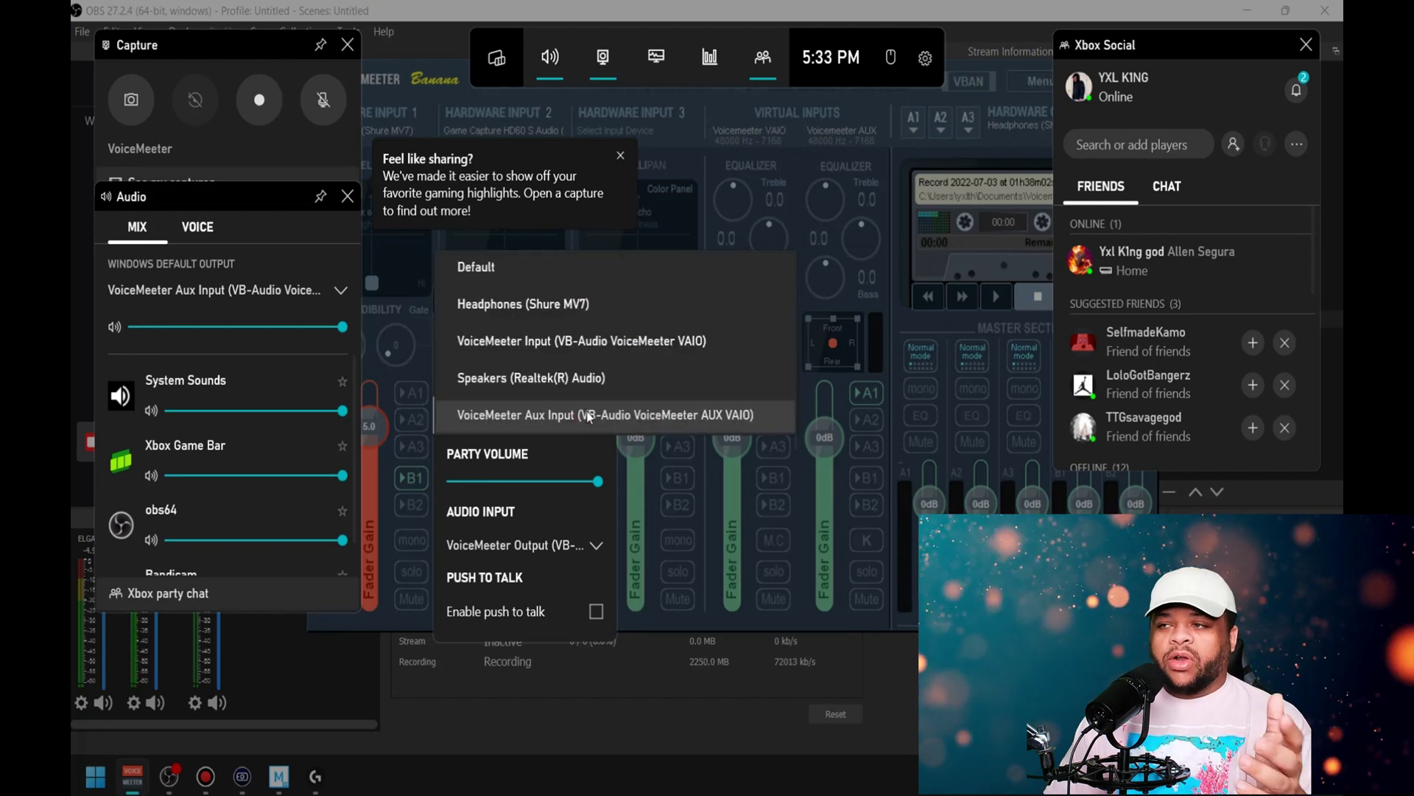
left_click(589, 416)
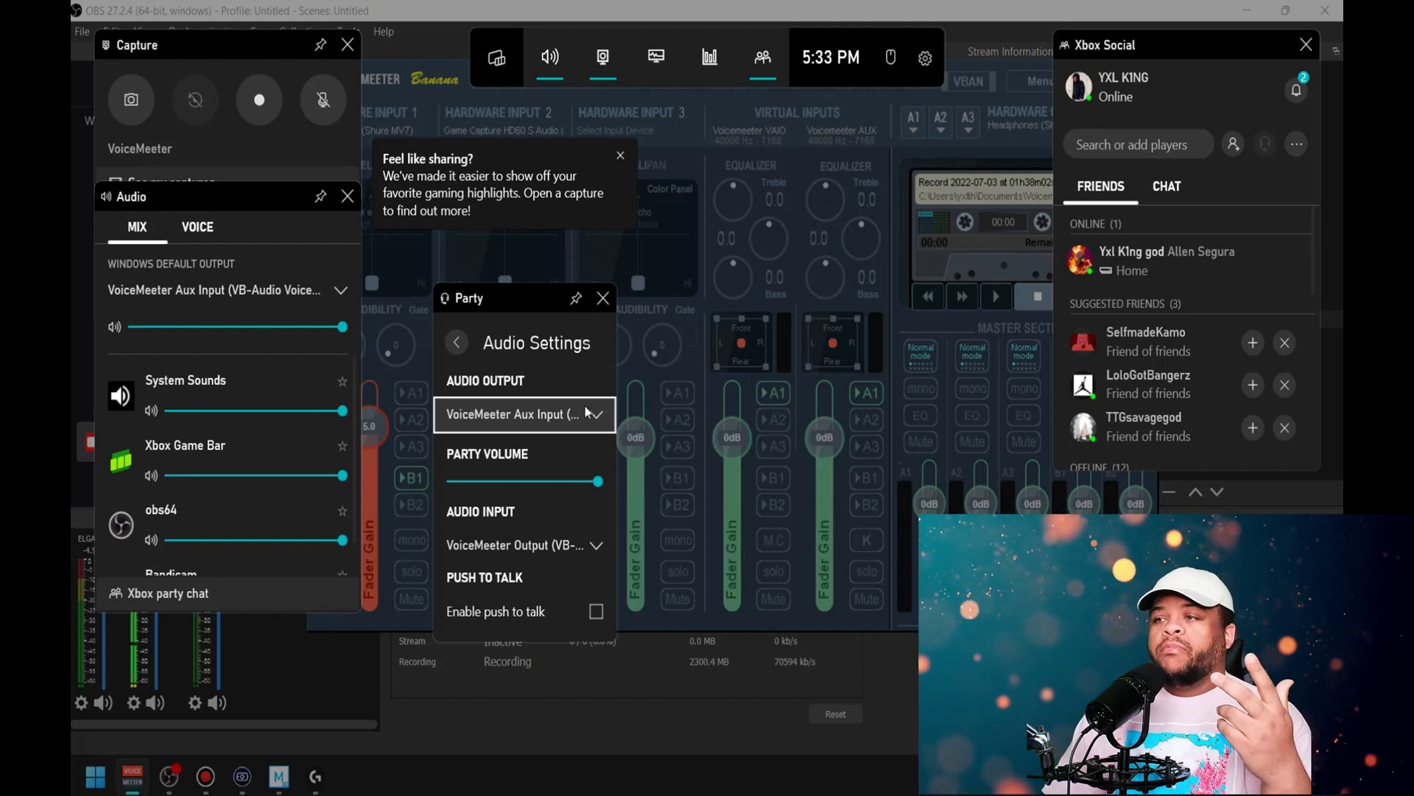
left_click(554, 417)
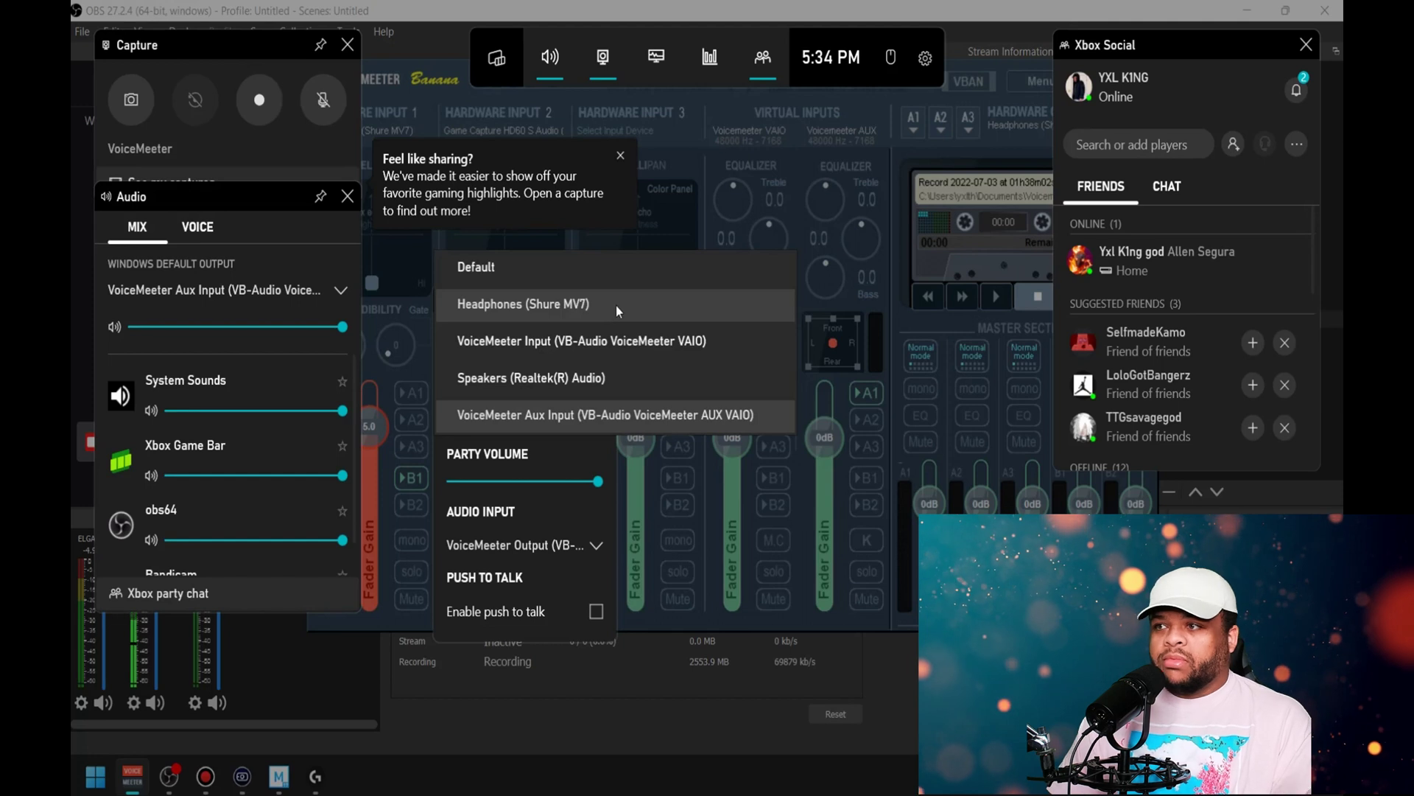
Close the output list on VoiceMeeter Aux Input and toggle Enable push to talk on, then off.
left_click(600, 503)
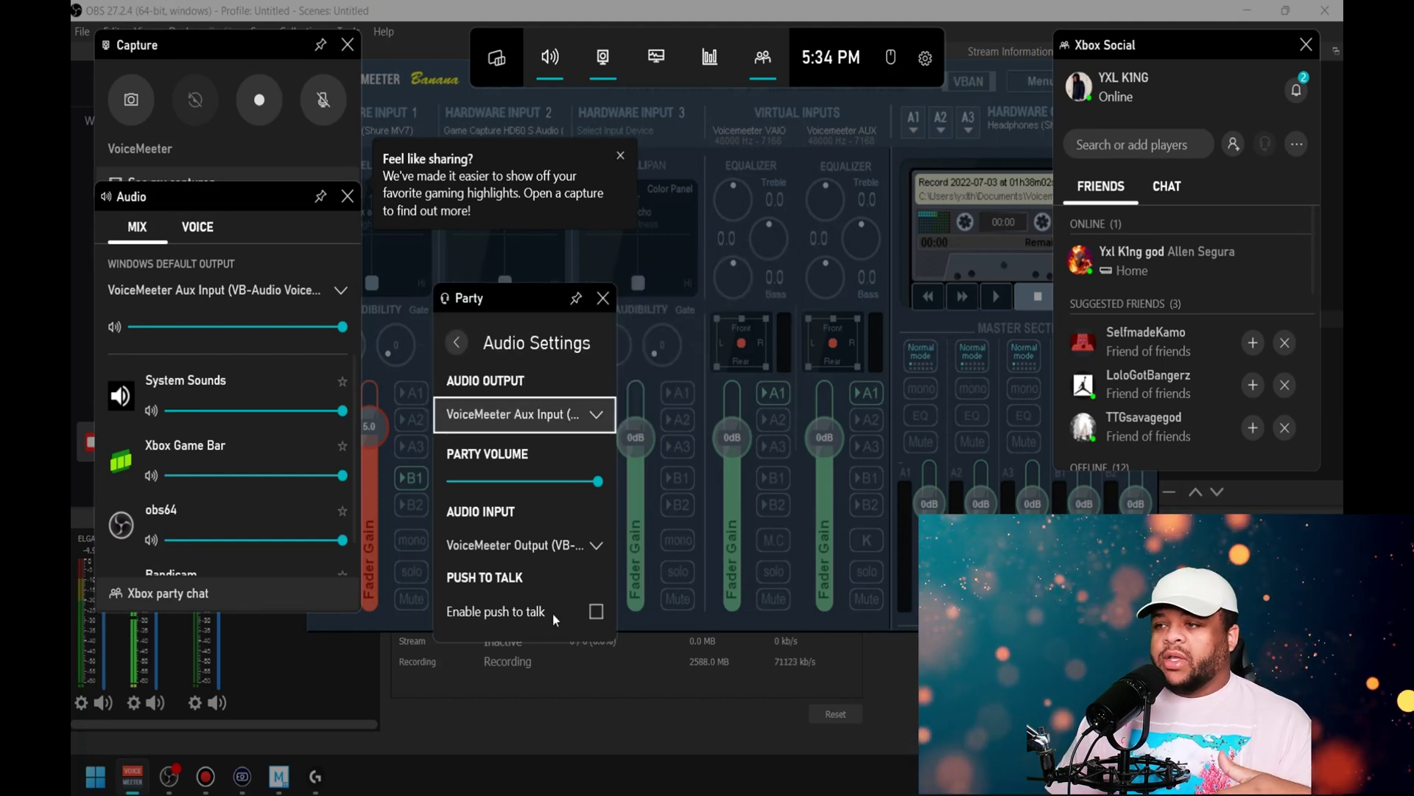
left_click(596, 611)
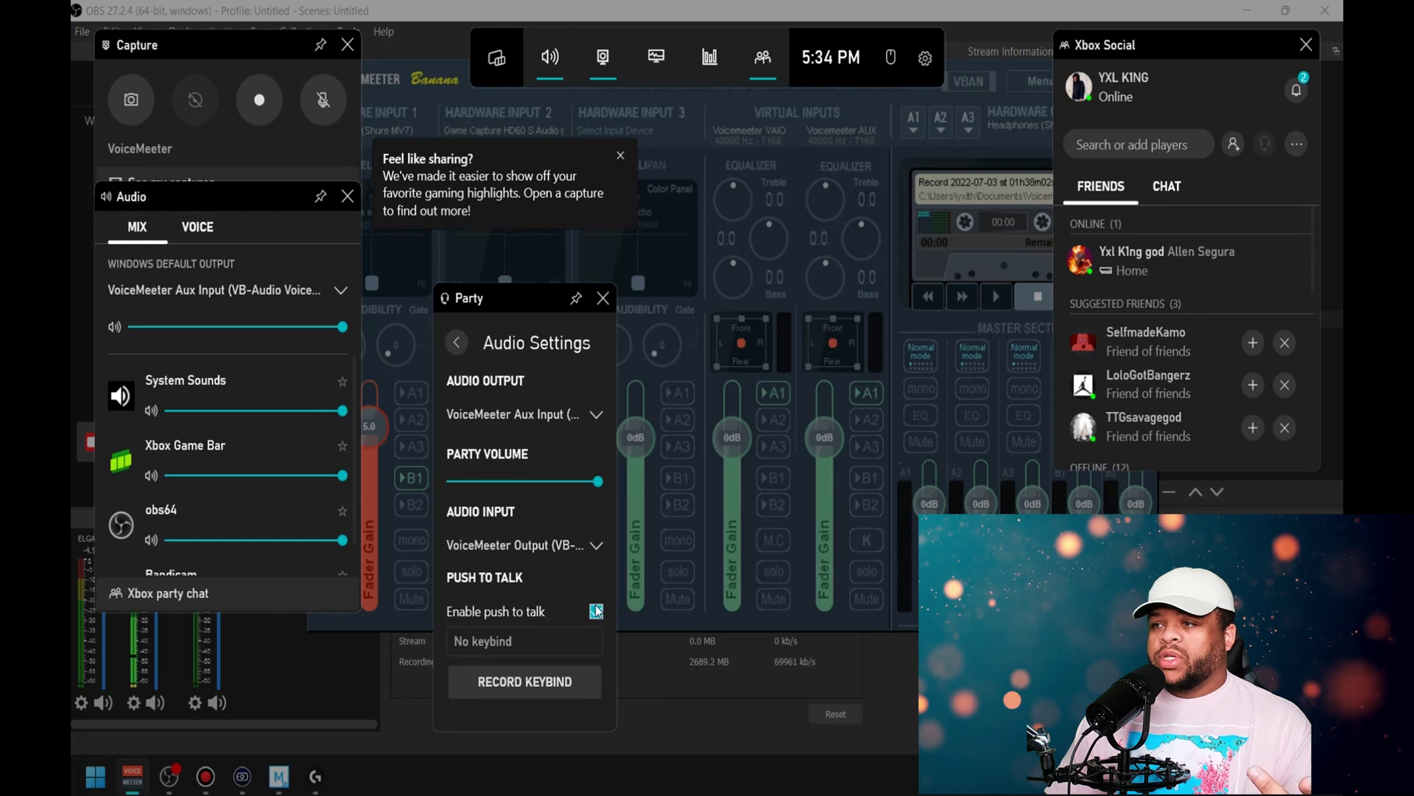
left_click(596, 611)
Step back from audio settings through party Options to the VOICE tab.
key("Escape")
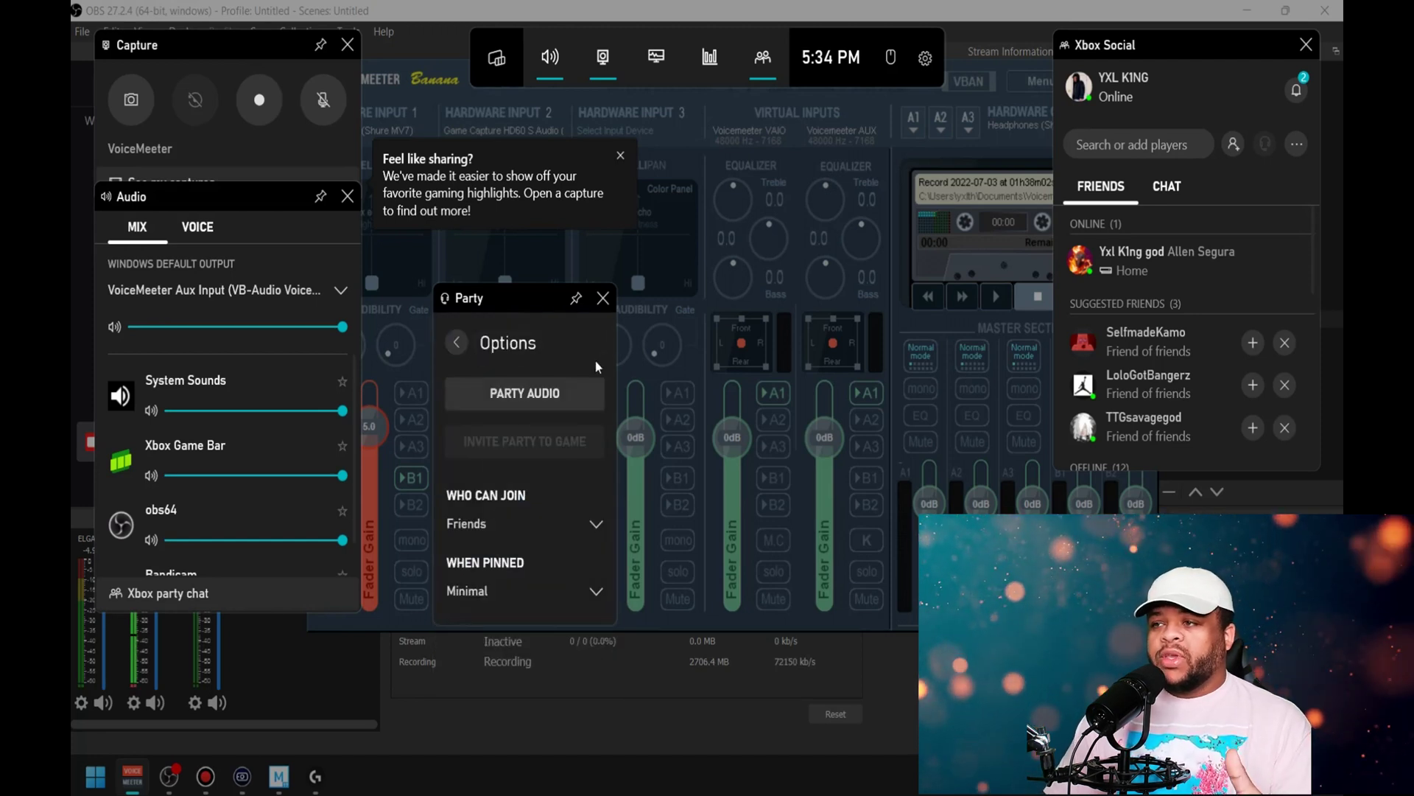
left_click(457, 343)
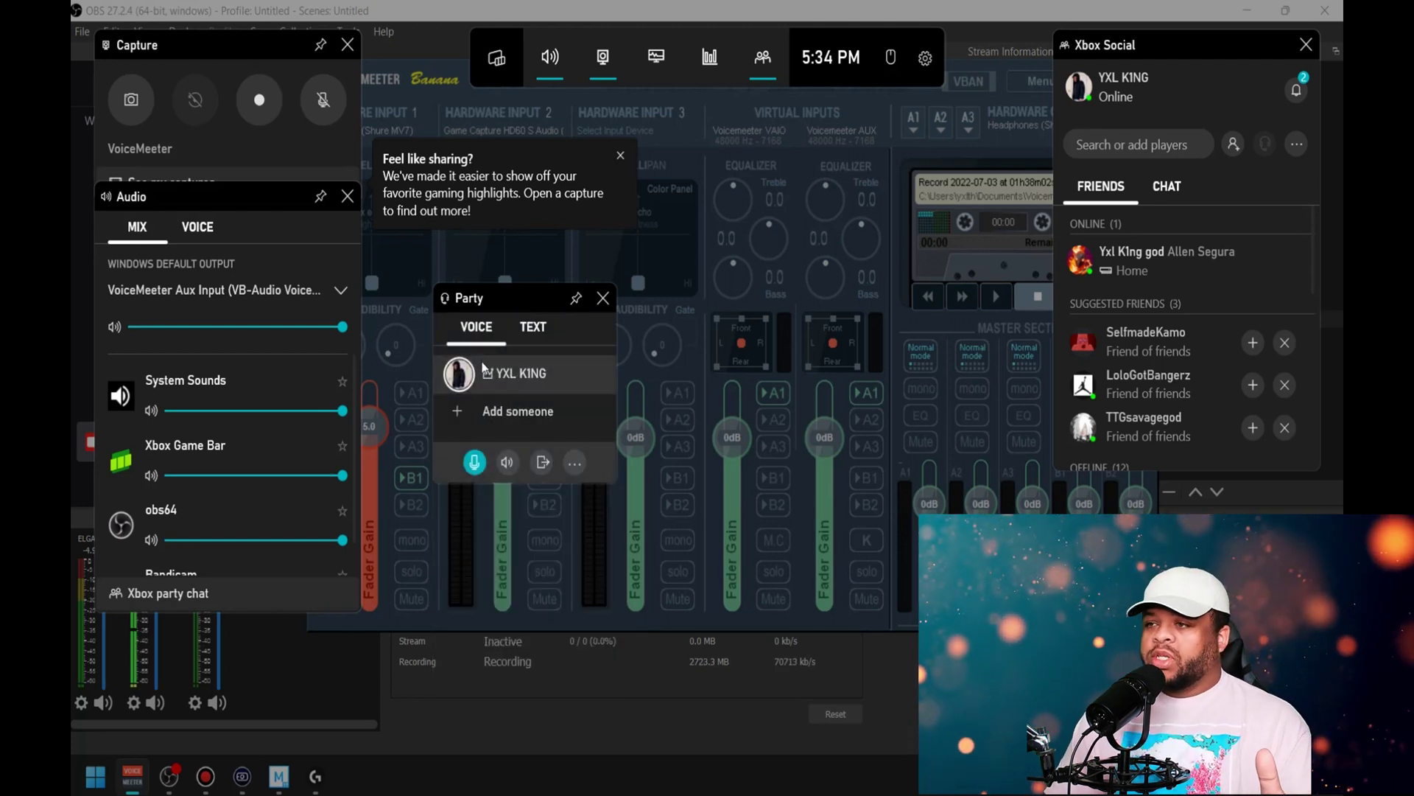